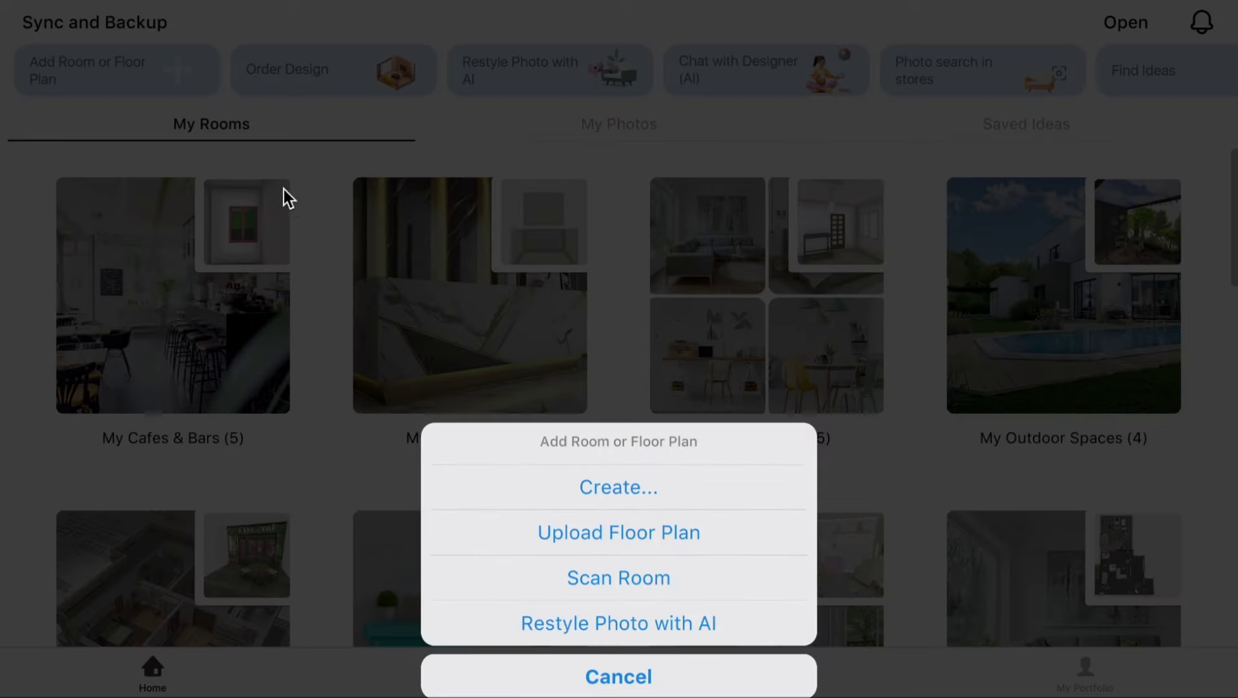
Create a rectangular floor-plan room of 20' 1" × 16' and dismiss the Go to 3D tip
{"action": "left_click", "coordinate": [619, 487]}
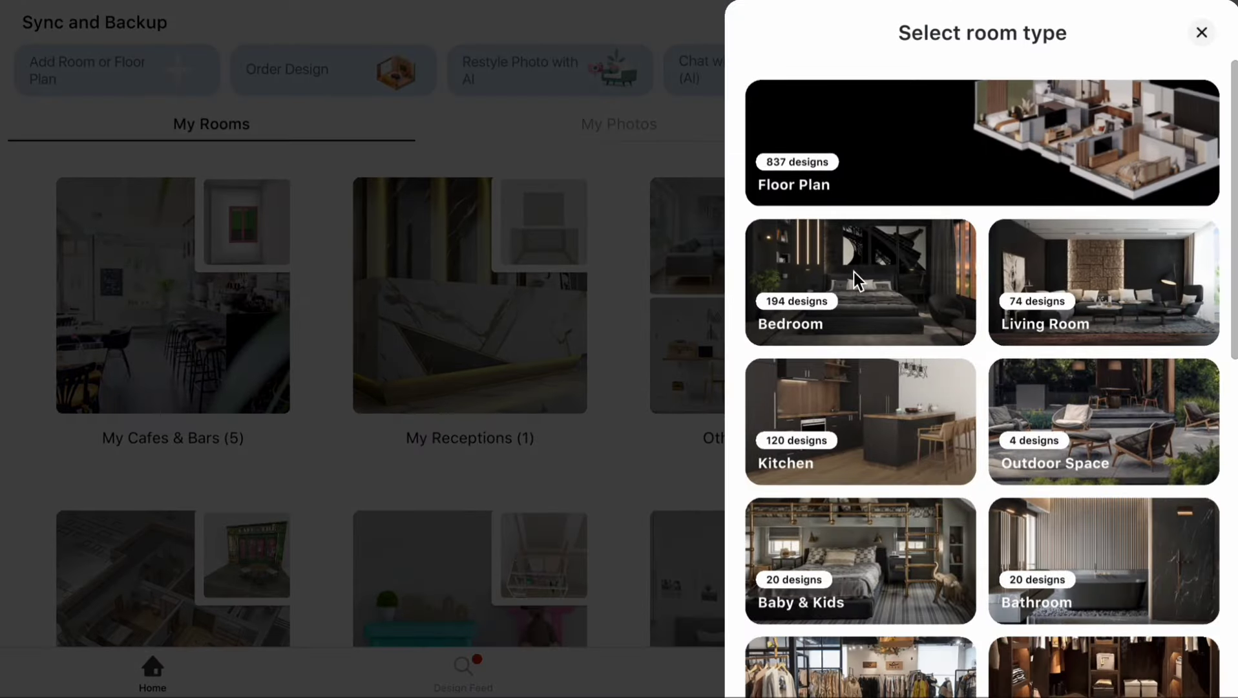
{"action": "left_click", "coordinate": [869, 139]}
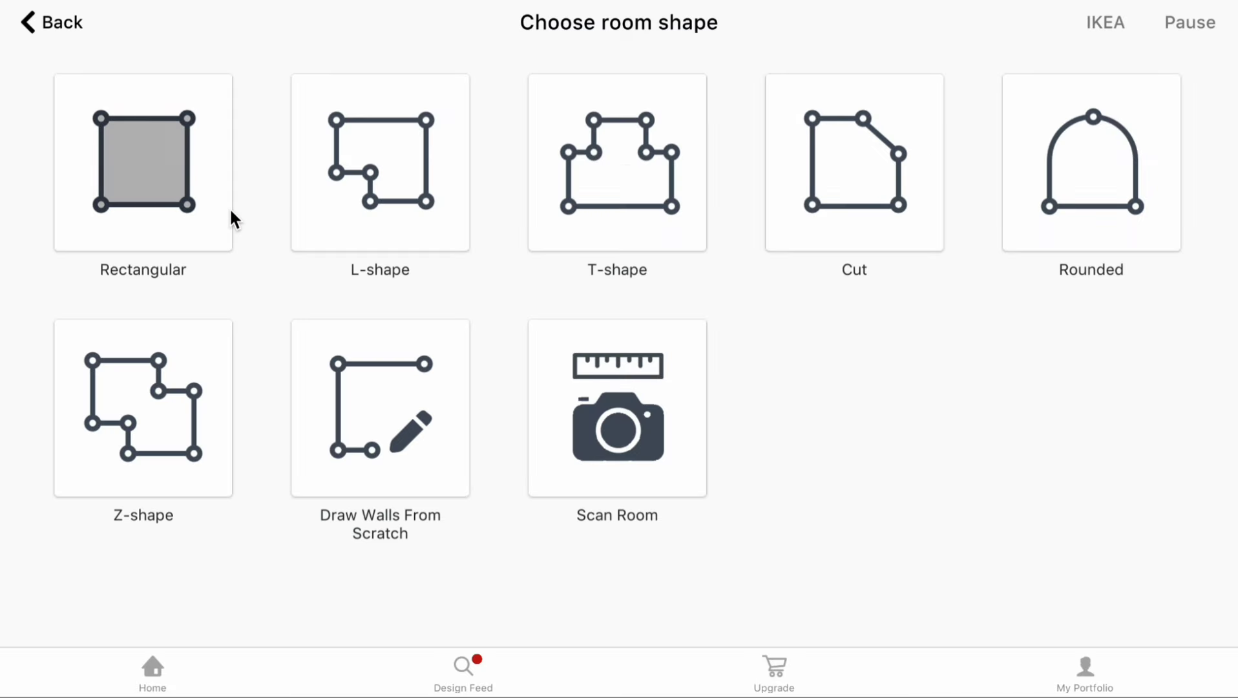
{"action": "left_click", "coordinate": [230, 210]}
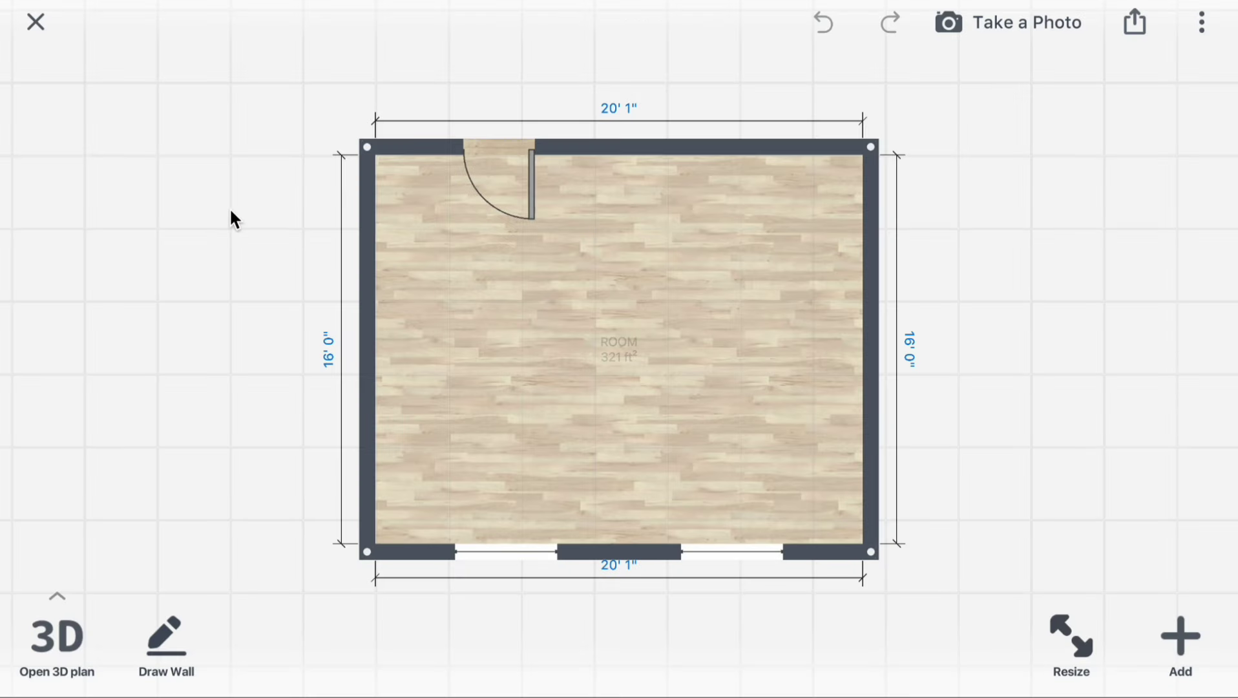
{"action": "left_click", "coordinate": [194, 601]}
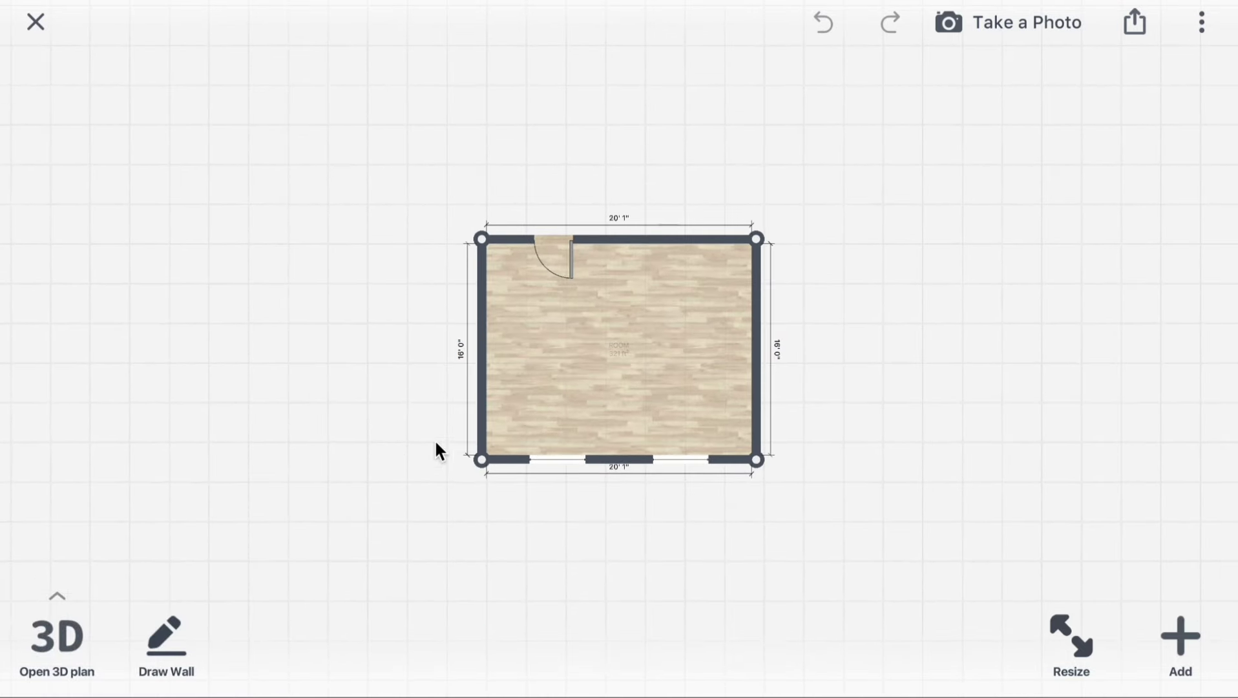
Draw a side room off the left wall and stretch its top wall to reach 5' 8" × 11' 4"
{"action": "left_click", "coordinate": [164, 634]}
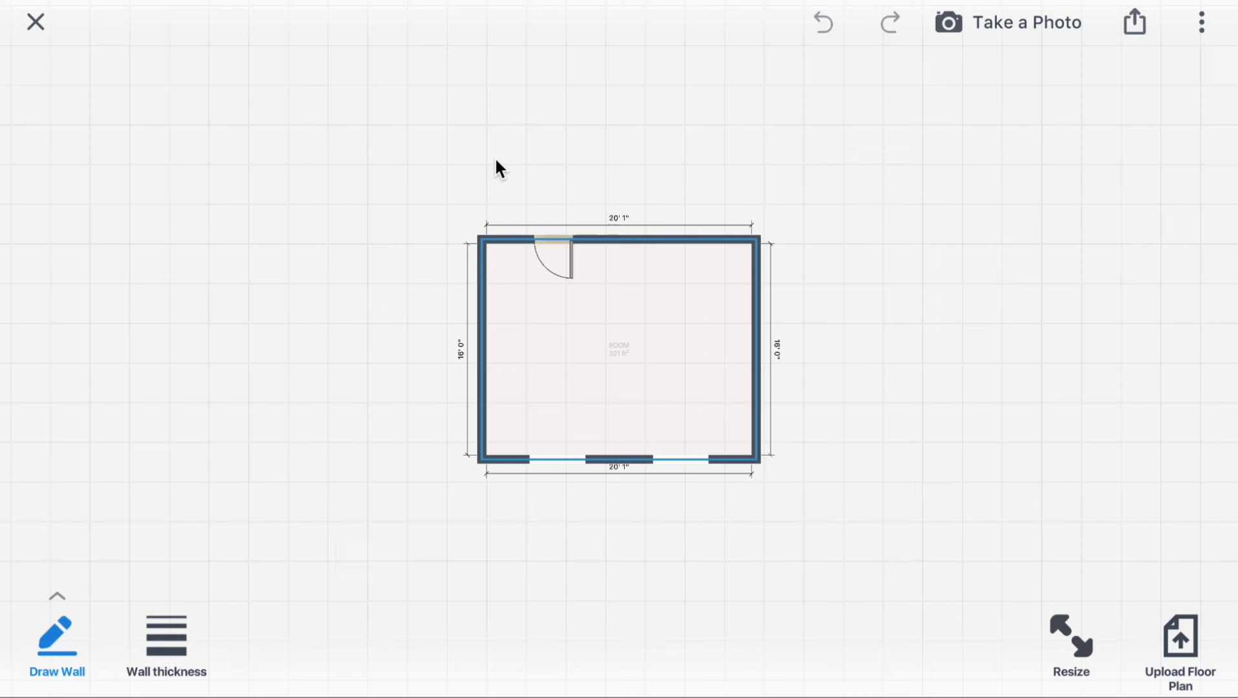
{"action": "mouse_move", "coordinate": [483, 278]}
{"action": "left_mouse_down"}
{"action": "mouse_move", "coordinate": [403, 271]}
{"action": "mouse_move", "coordinate": [409, 422]}
{"action": "mouse_move", "coordinate": [475, 437]}
{"action": "left_mouse_up"}
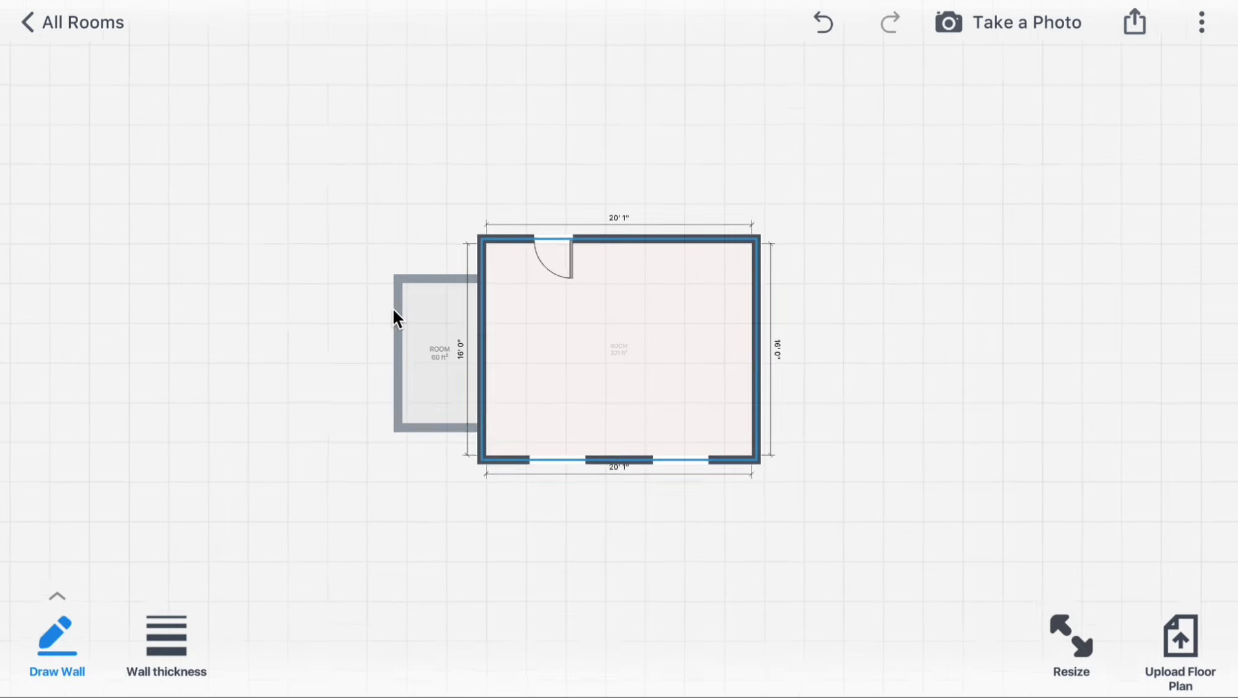
{"action": "left_click", "coordinate": [383, 281]}
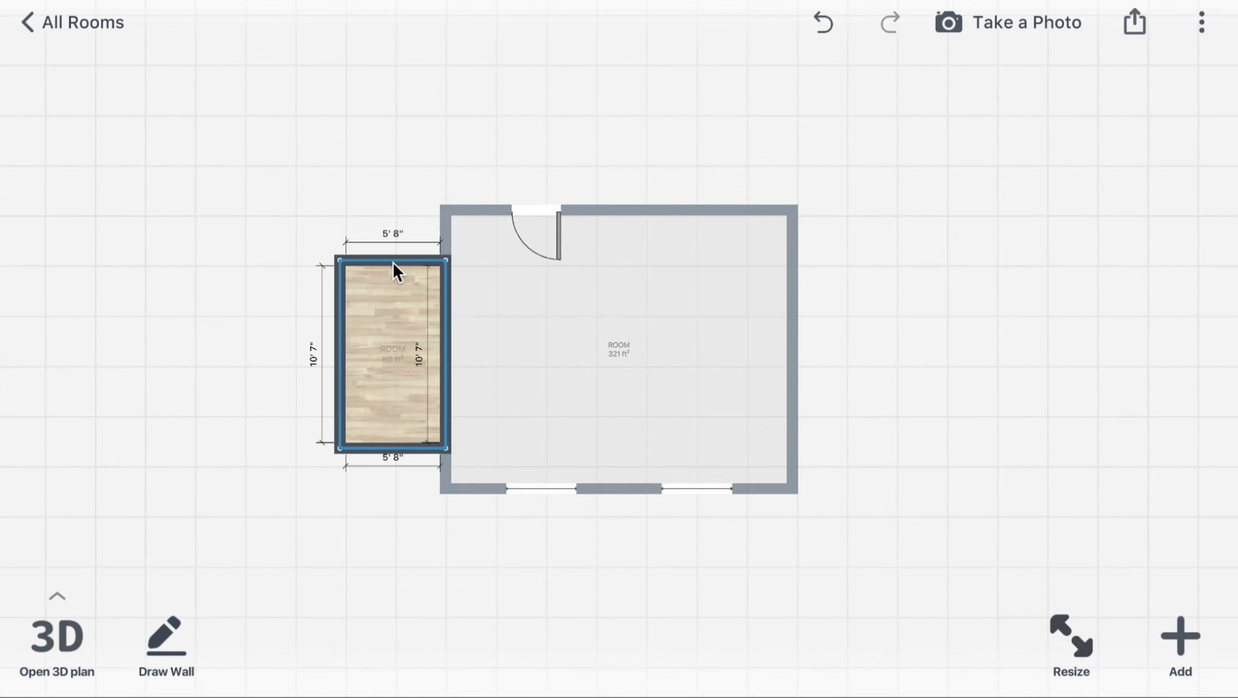
{"action": "left_click", "coordinate": [393, 261]}
{"action": "left_click_drag", "start_coordinate": [393, 260], "coordinate": [393, 247]}
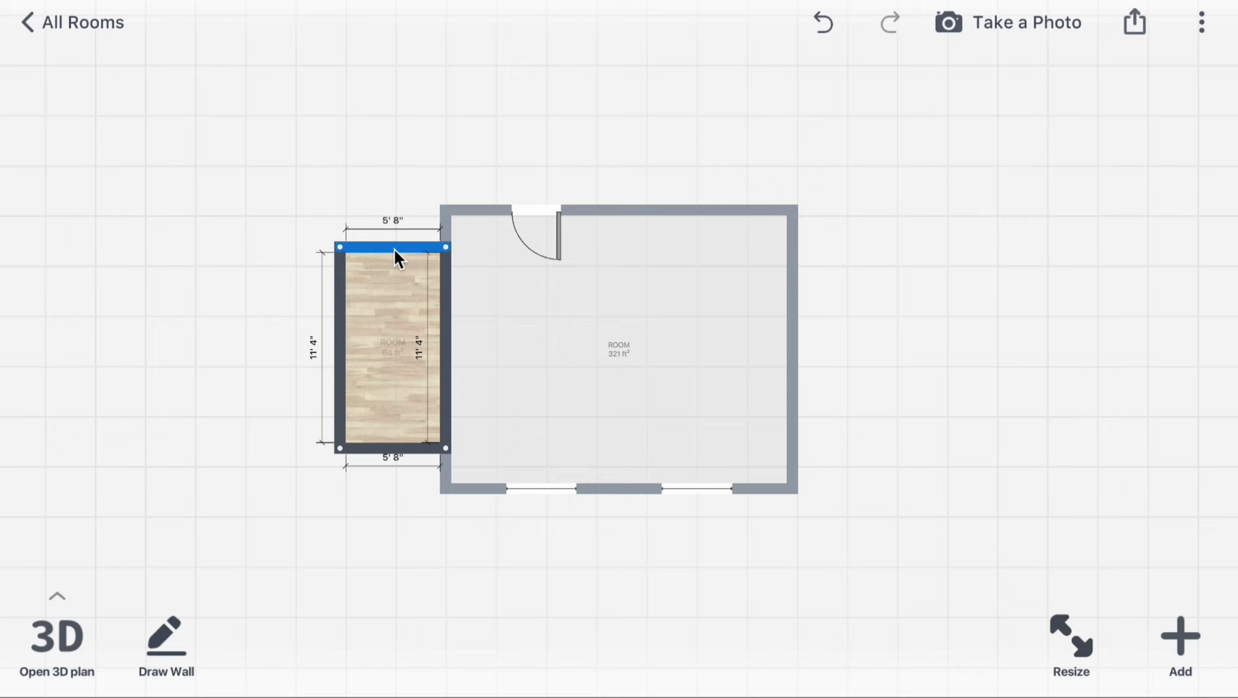
{"action": "left_click", "coordinate": [249, 304]}
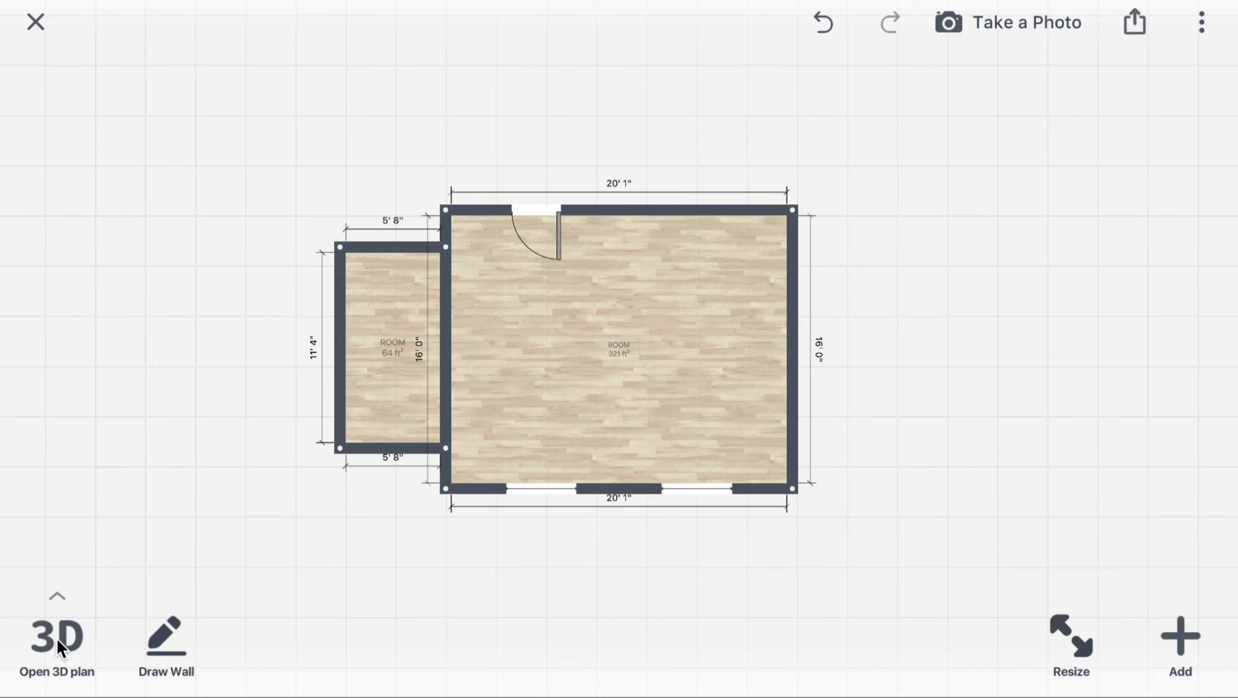
Hide the side room's bottom and left walls
{"action": "left_click", "coordinate": [393, 450]}
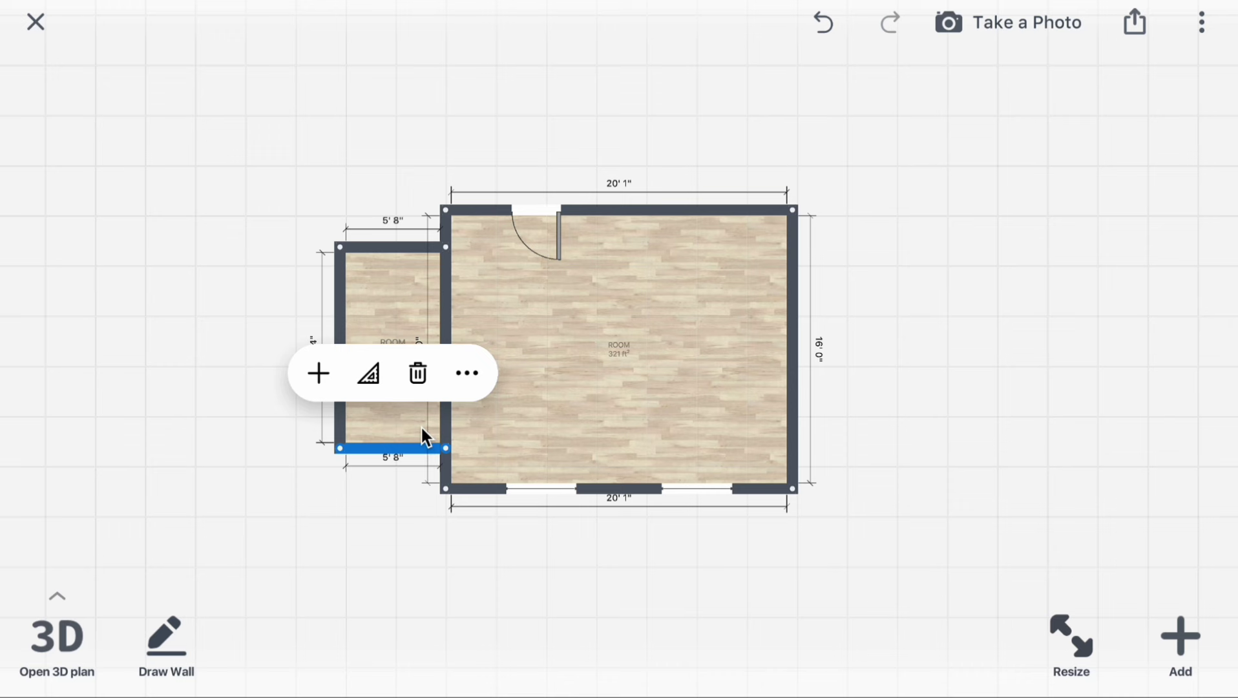
{"action": "left_click", "coordinate": [468, 373]}
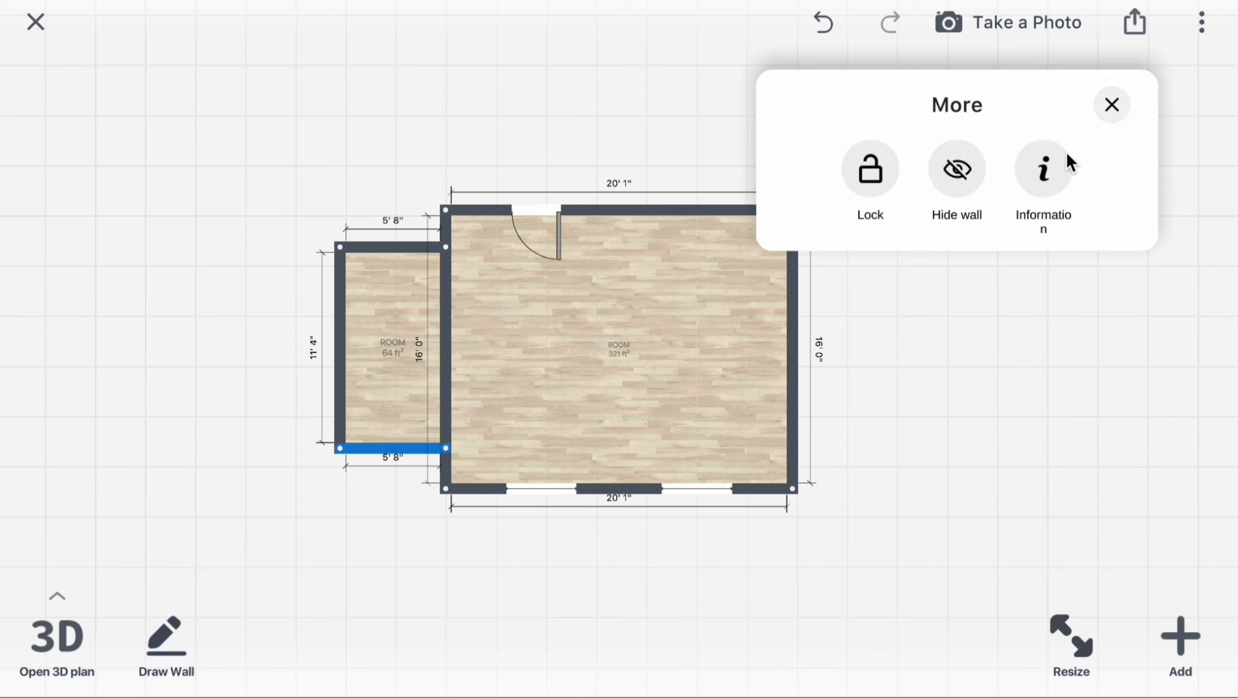
{"action": "left_click", "coordinate": [964, 156]}
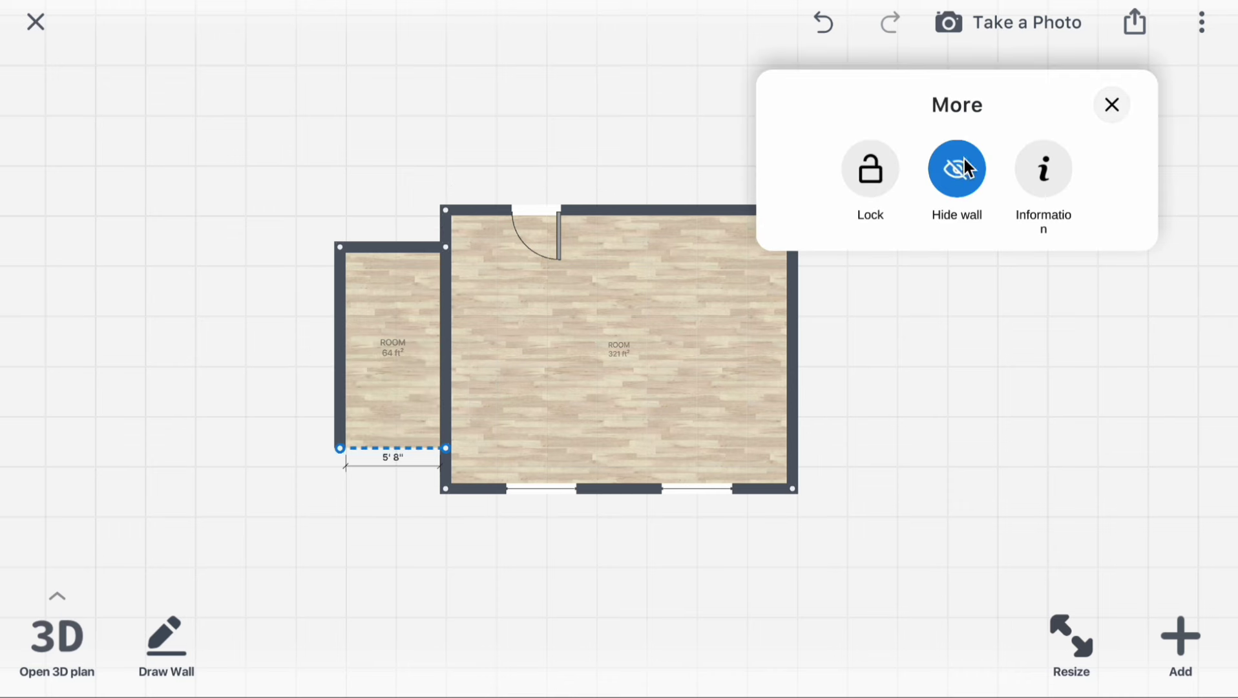
{"action": "left_click", "coordinate": [338, 328]}
{"action": "left_click", "coordinate": [341, 332]}
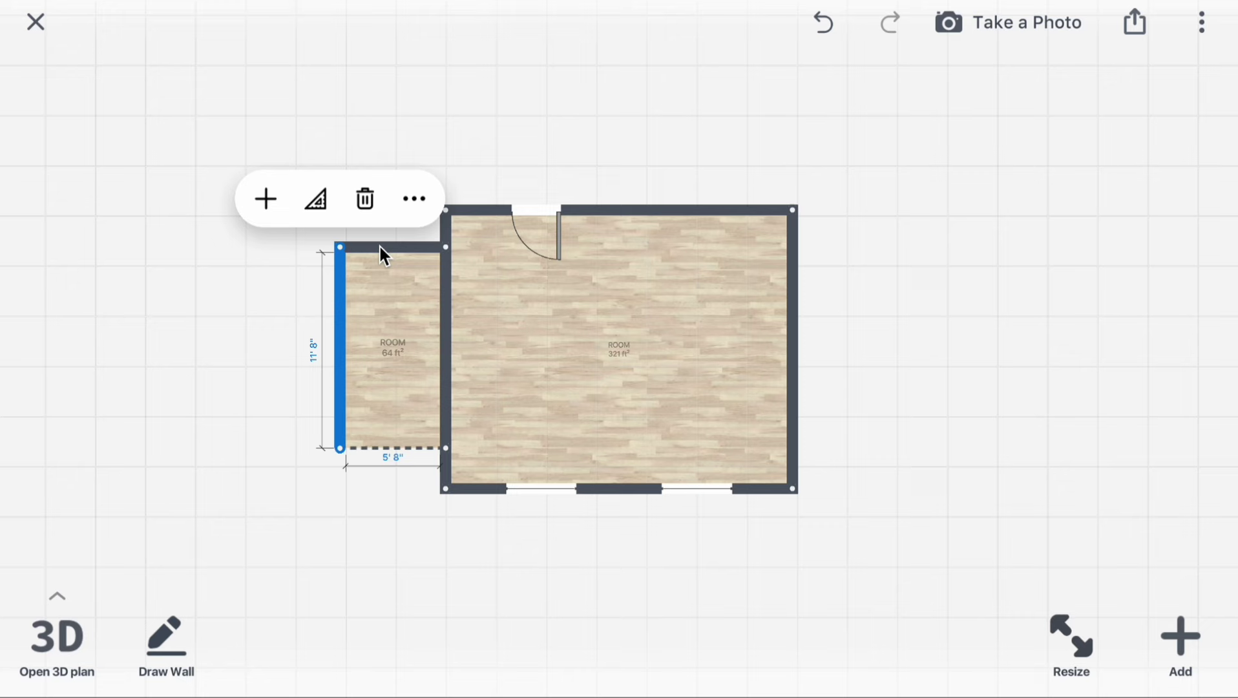
{"action": "left_click", "coordinate": [414, 197]}
{"action": "left_click", "coordinate": [962, 152]}
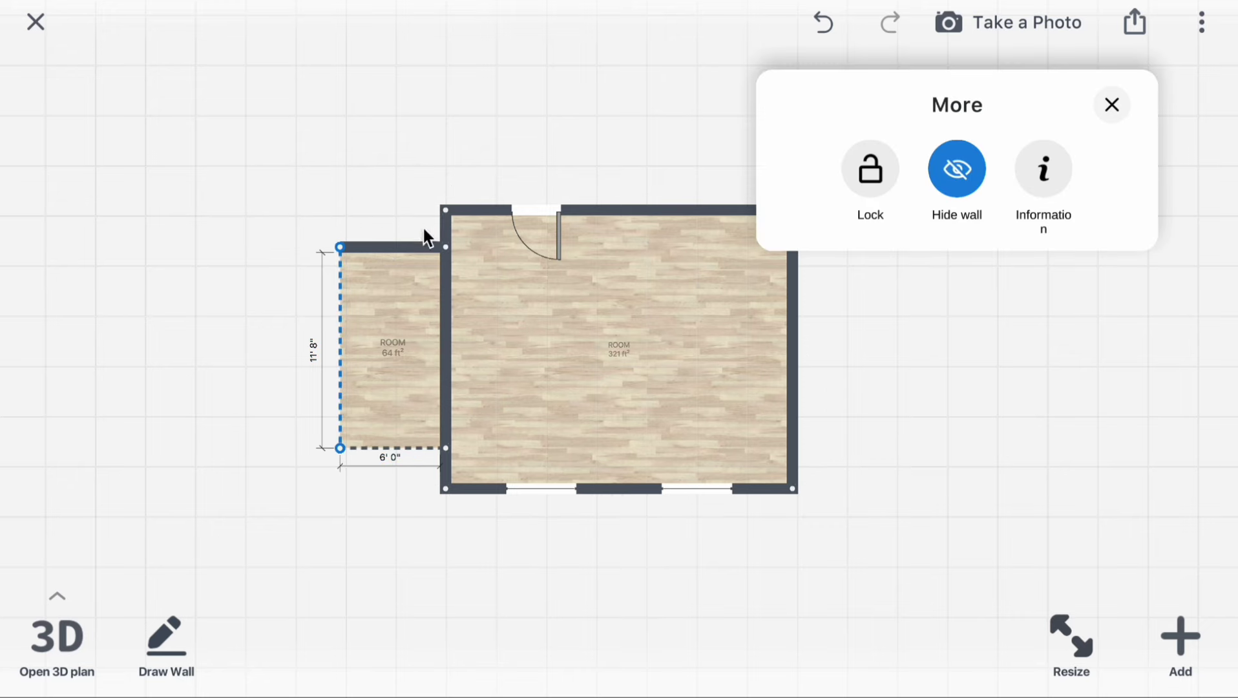
{"action": "left_click", "coordinate": [404, 248]}
Hide the side room's top wall and reselect the main room
{"action": "left_click", "coordinate": [466, 172]}
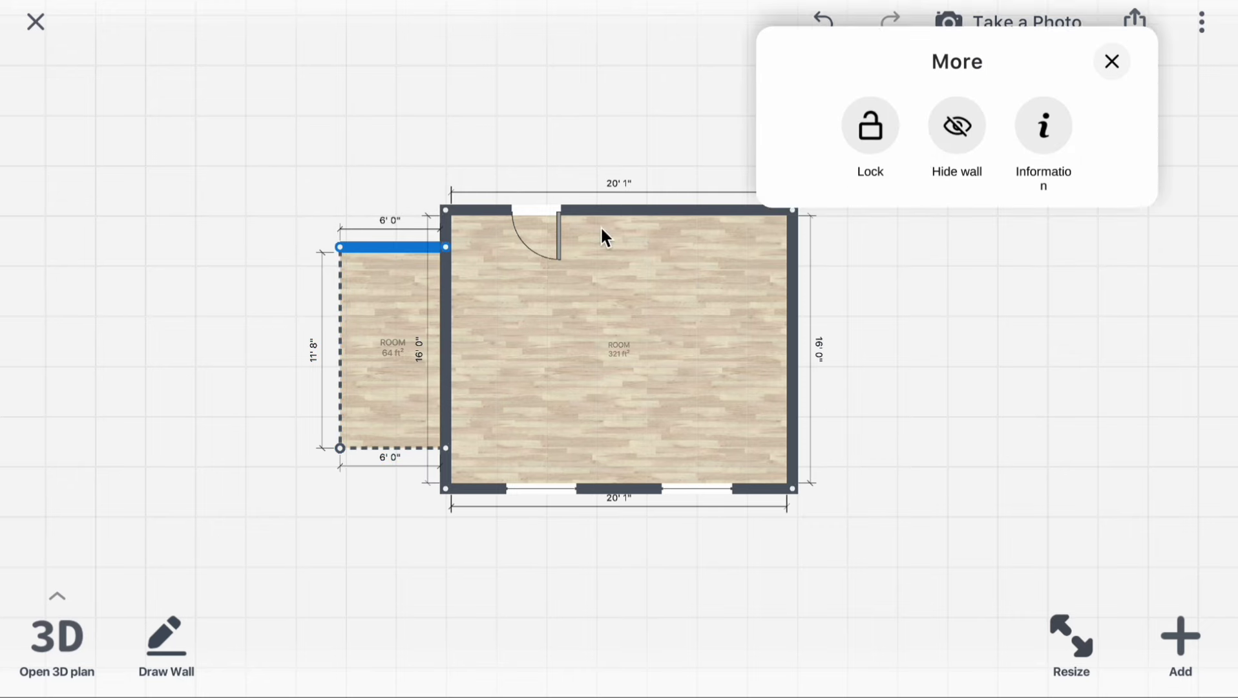
{"action": "left_click", "coordinate": [935, 189]}
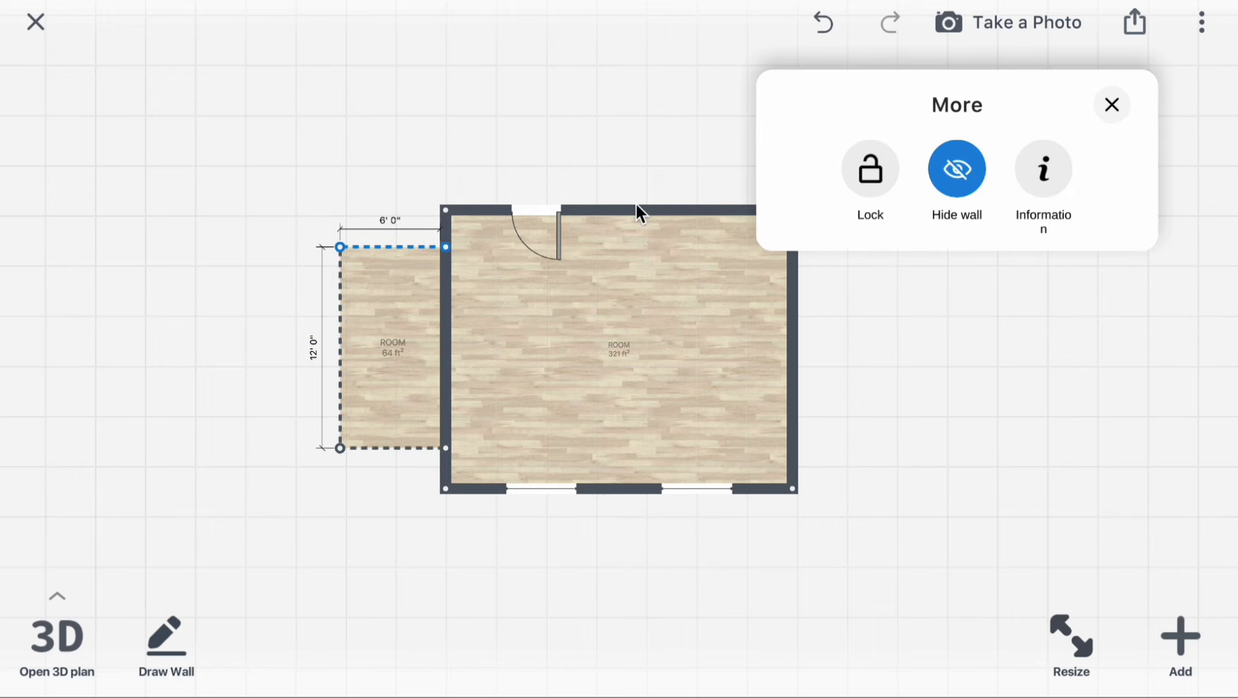
{"action": "left_click", "coordinate": [548, 213]}
{"action": "left_click", "coordinate": [518, 145]}
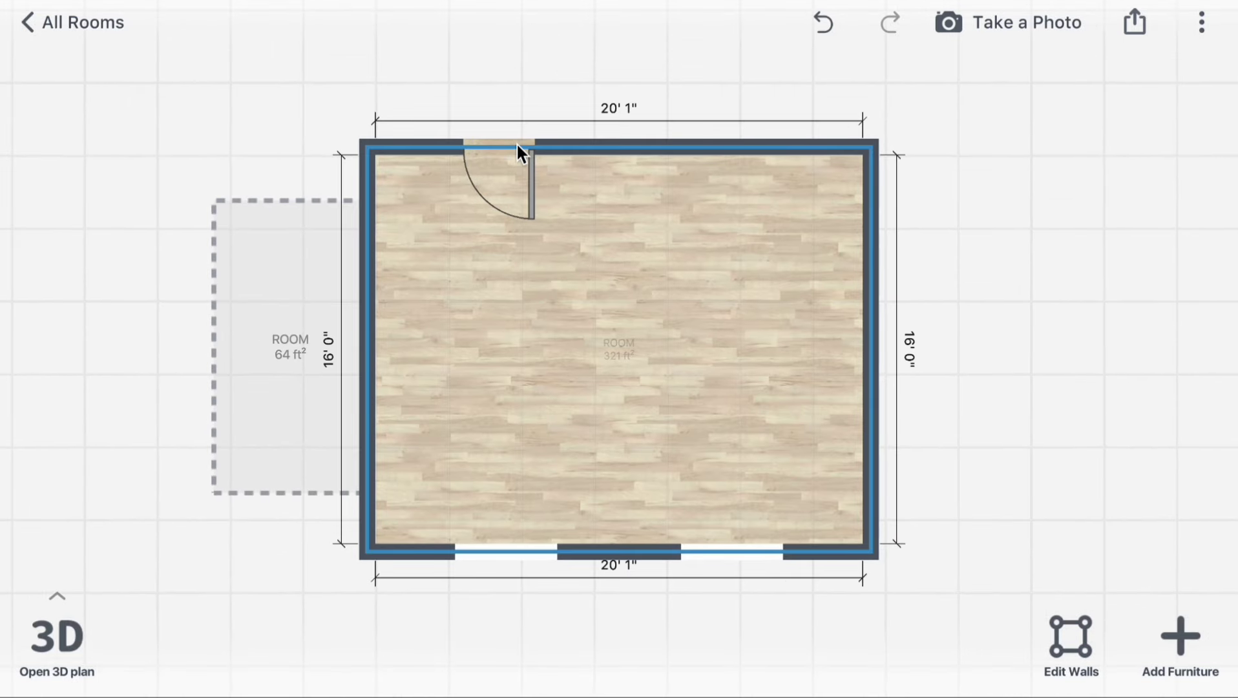
Move the main room's door from the top wall onto the left wall facing the side area
{"action": "left_click", "coordinate": [1065, 656]}
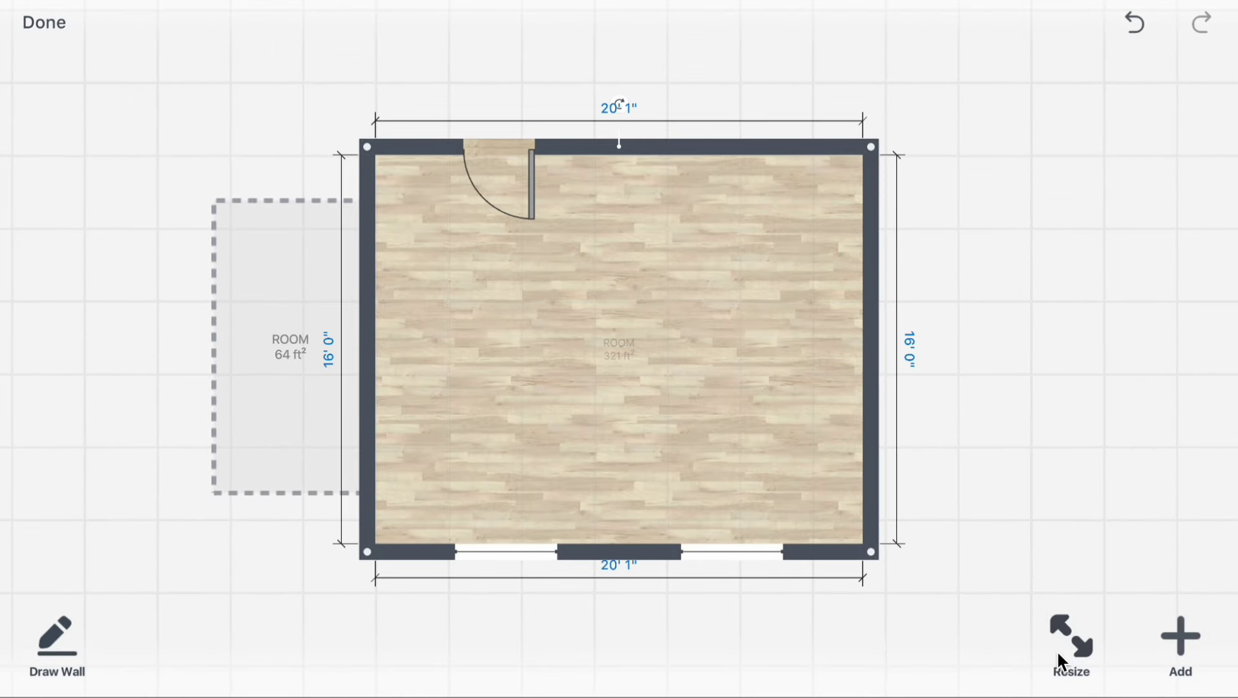
{"action": "left_click", "coordinate": [499, 145]}
{"action": "mouse_move", "coordinate": [499, 145]}
{"action": "left_mouse_down"}
{"action": "mouse_move", "coordinate": [385, 356]}
{"action": "mouse_move", "coordinate": [384, 333]}
{"action": "left_mouse_up"}
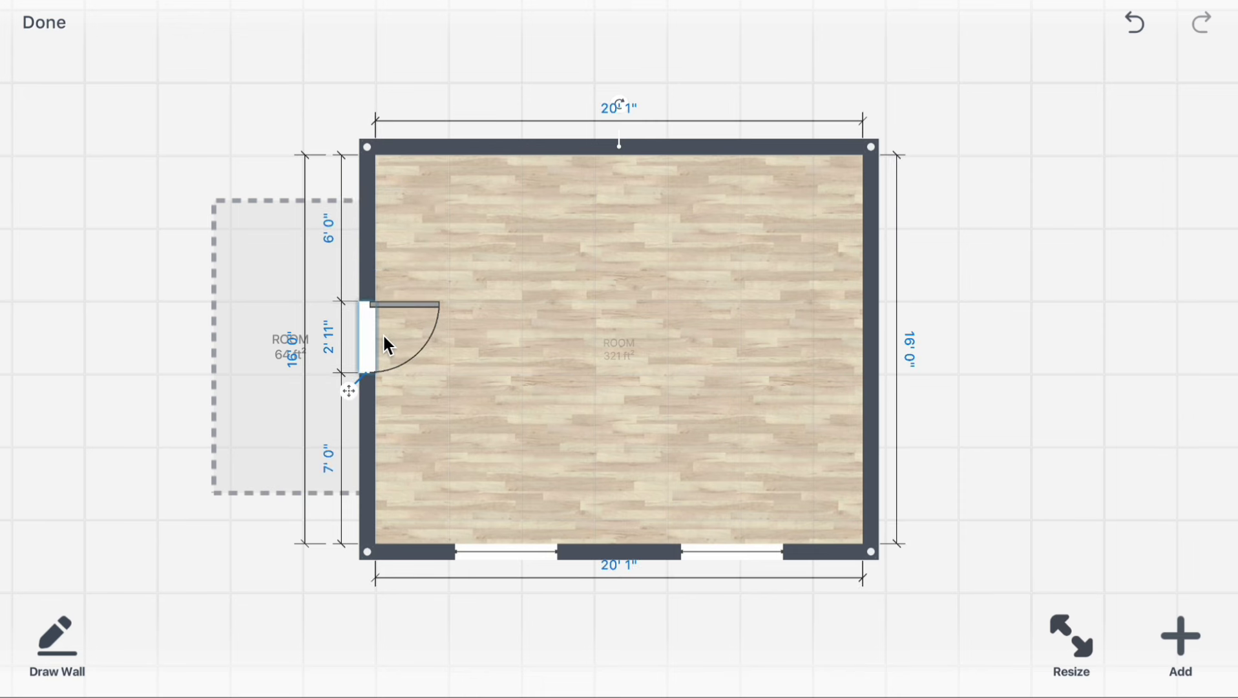
{"action": "left_click", "coordinate": [232, 531]}
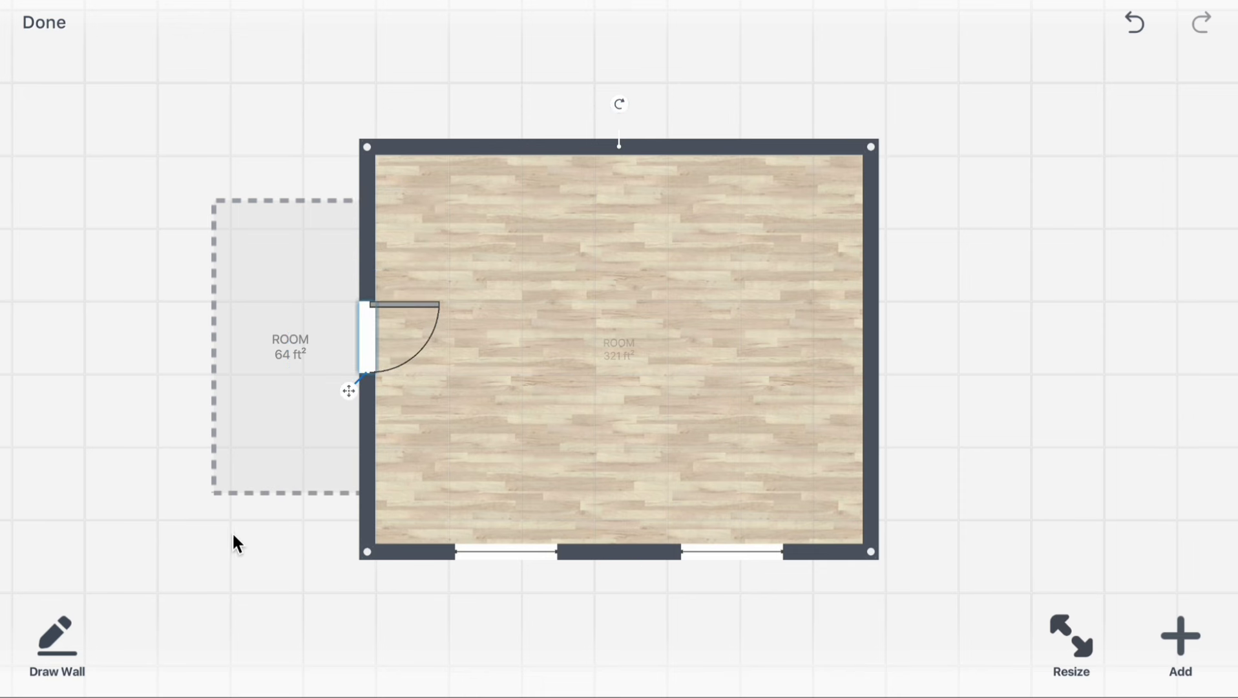
{"action": "left_click", "coordinate": [48, 23]}
{"action": "left_click", "coordinate": [278, 461]}
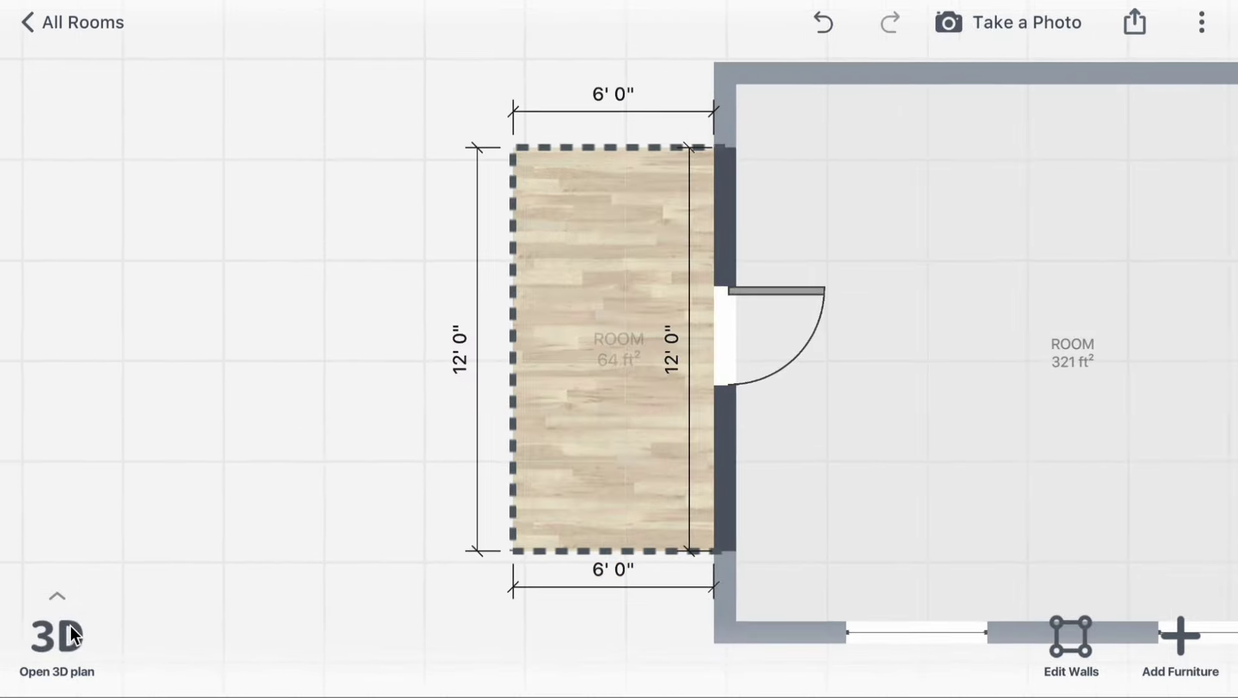
Show the plan in 3D and orbit the camera around the doorway between the rooms
{"action": "left_click", "coordinate": [70, 629]}
{"action": "mouse_move", "coordinate": [611, 481]}
{"action": "left_mouse_down"}
{"action": "mouse_move", "coordinate": [428, 400]}
{"action": "mouse_move", "coordinate": [746, 367]}
{"action": "mouse_move", "coordinate": [542, 427]}
{"action": "mouse_move", "coordinate": [619, 427]}
{"action": "mouse_move", "coordinate": [718, 492]}
{"action": "left_mouse_up"}
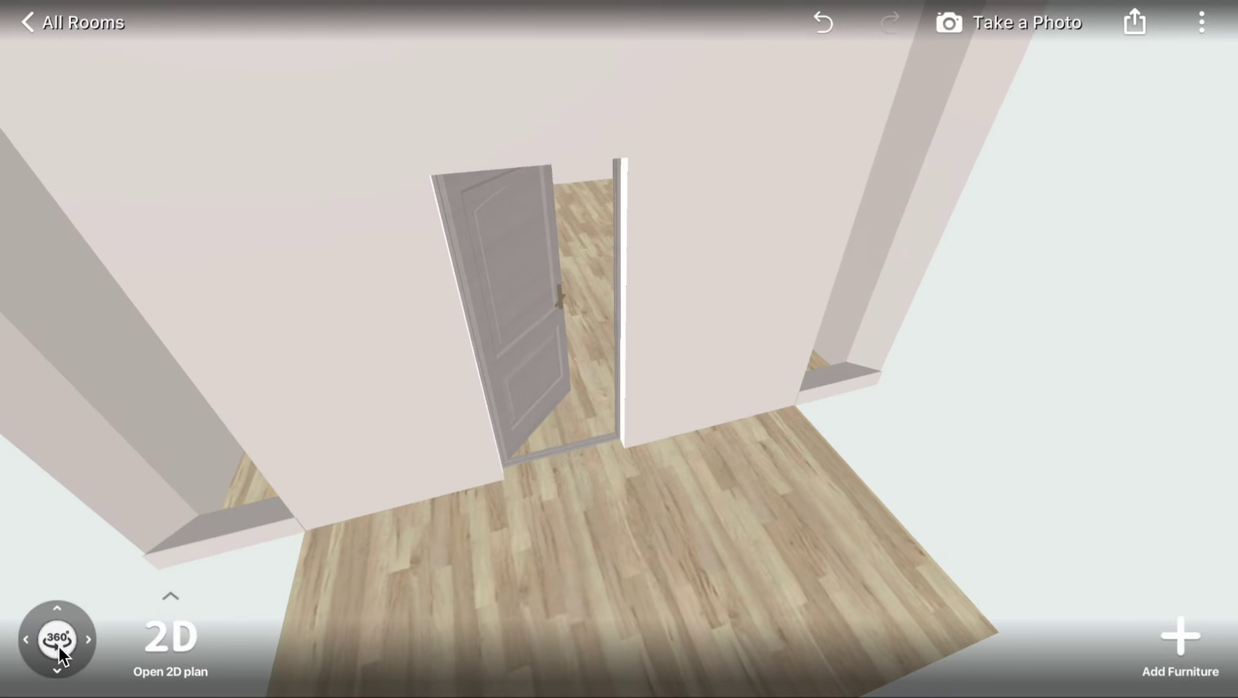
{"action": "left_click_drag", "start_coordinate": [56, 640], "coordinate": [59, 687]}
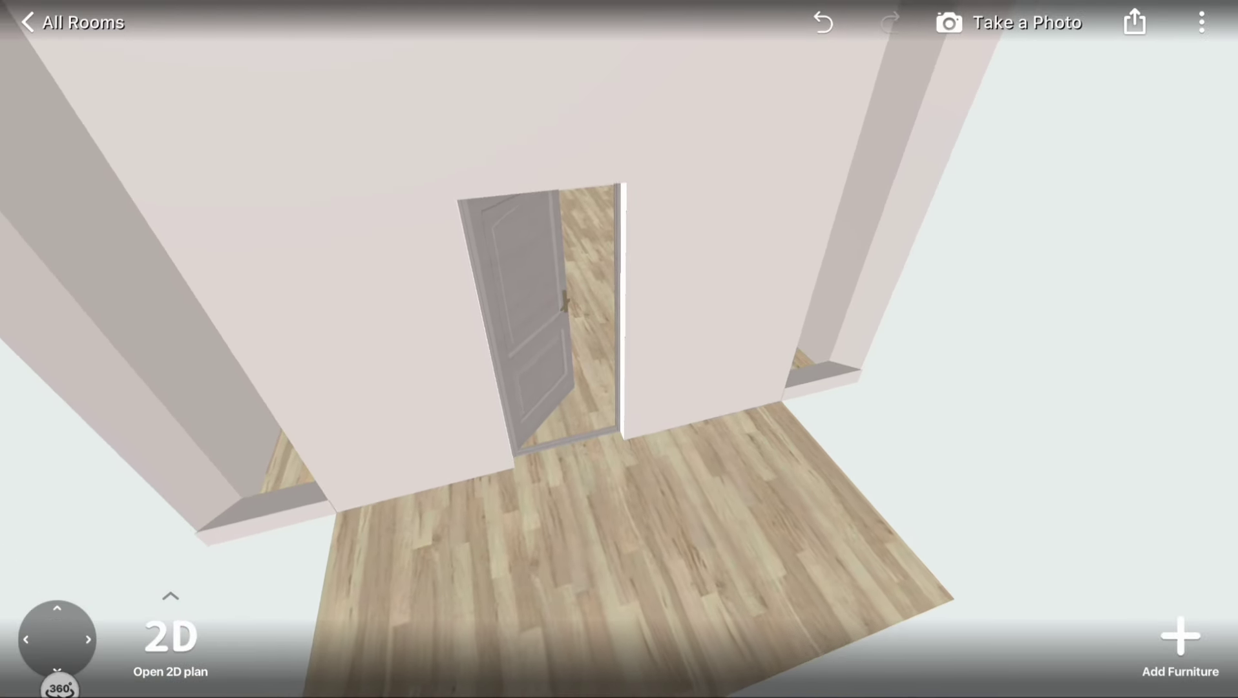
{"action": "left_click_drag", "start_coordinate": [58, 688], "coordinate": [187, 685]}
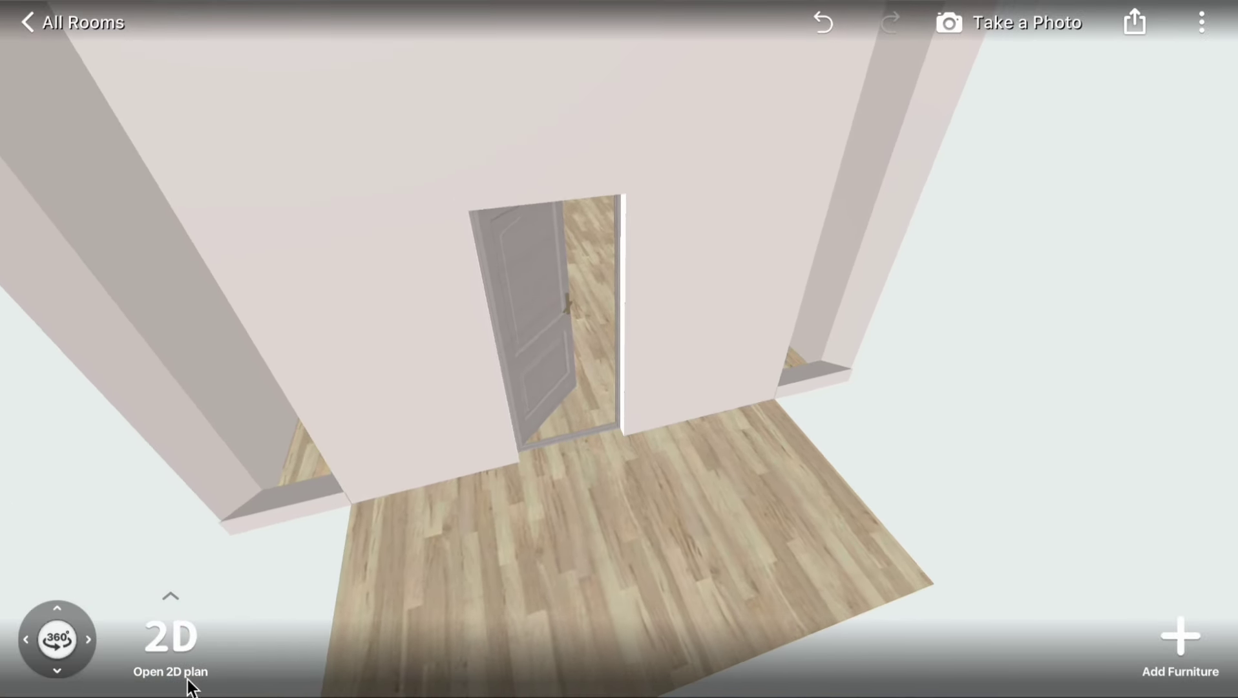
{"action": "left_click", "coordinate": [680, 519]}
{"action": "left_click", "coordinate": [777, 466]}
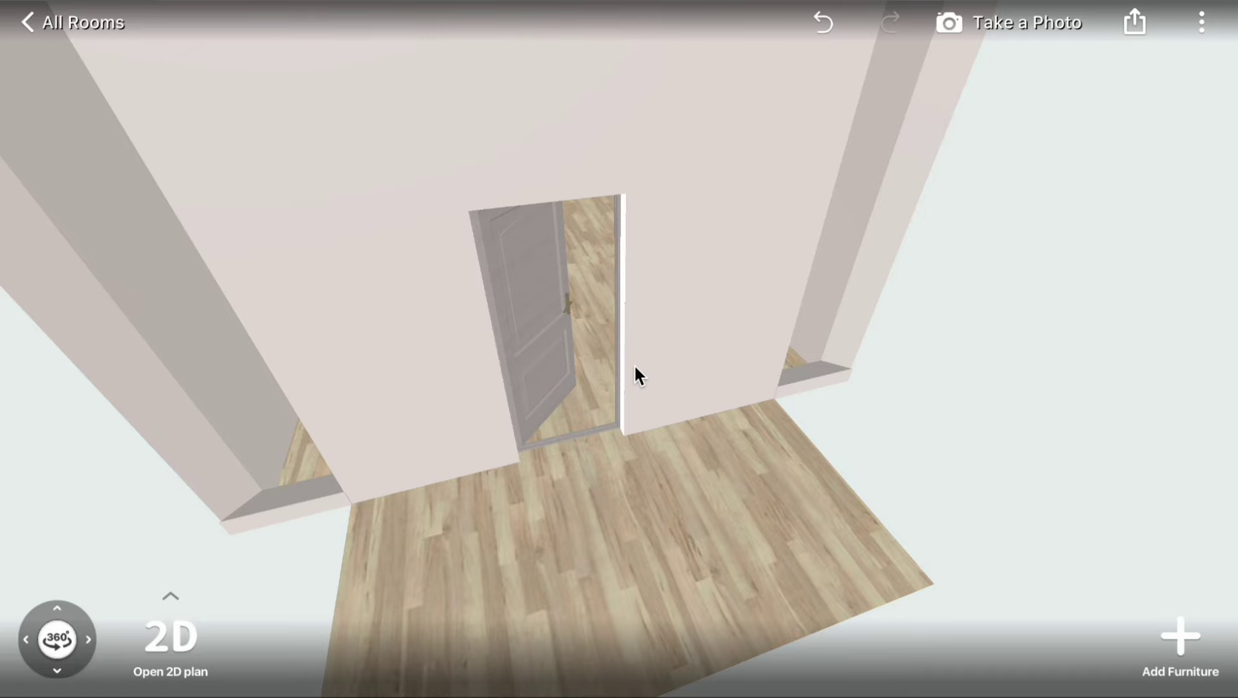
Switch to eye-level walk mode and frame the doorway with more floor visible
{"action": "left_click", "coordinate": [80, 639]}
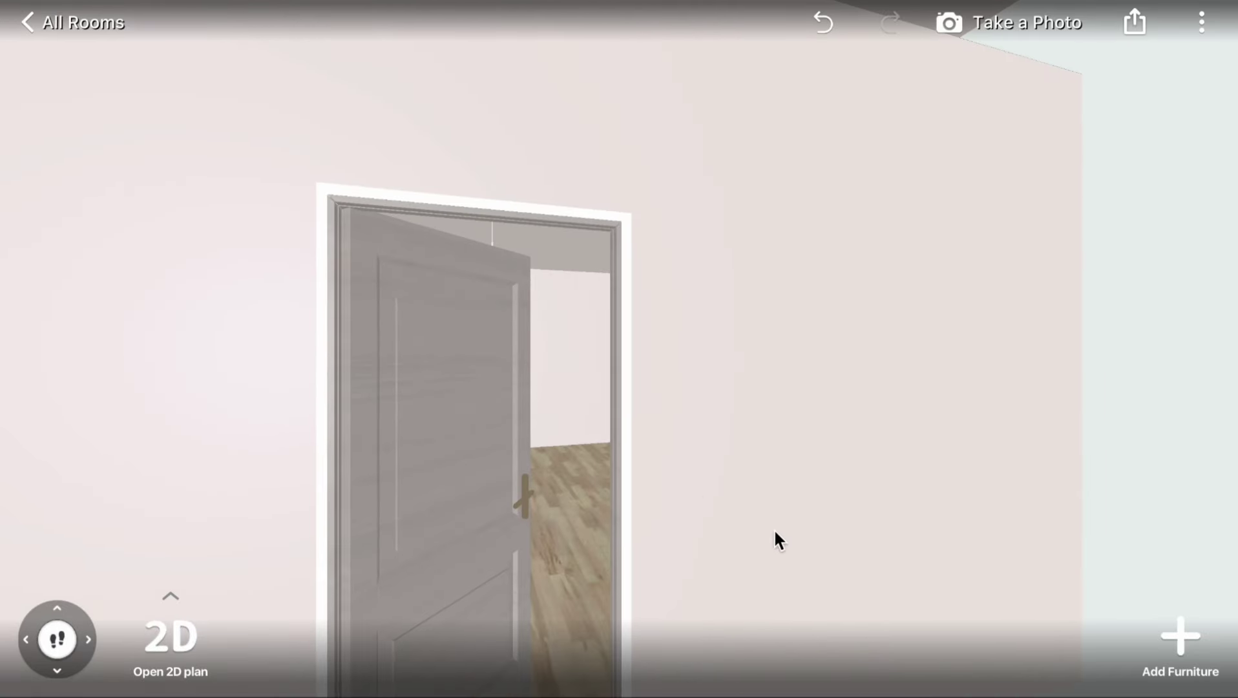
{"action": "left_click_drag", "start_coordinate": [57, 639], "coordinate": [55, 688]}
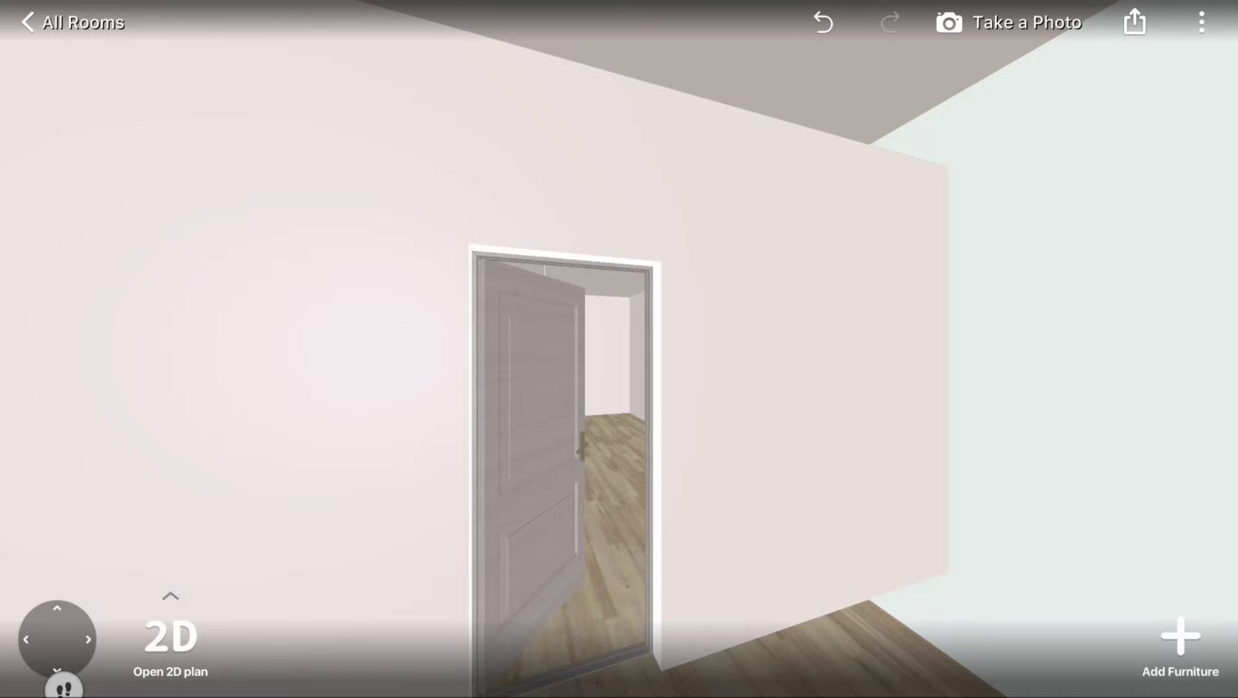
{"action": "left_click_drag", "start_coordinate": [791, 591], "coordinate": [962, 416]}
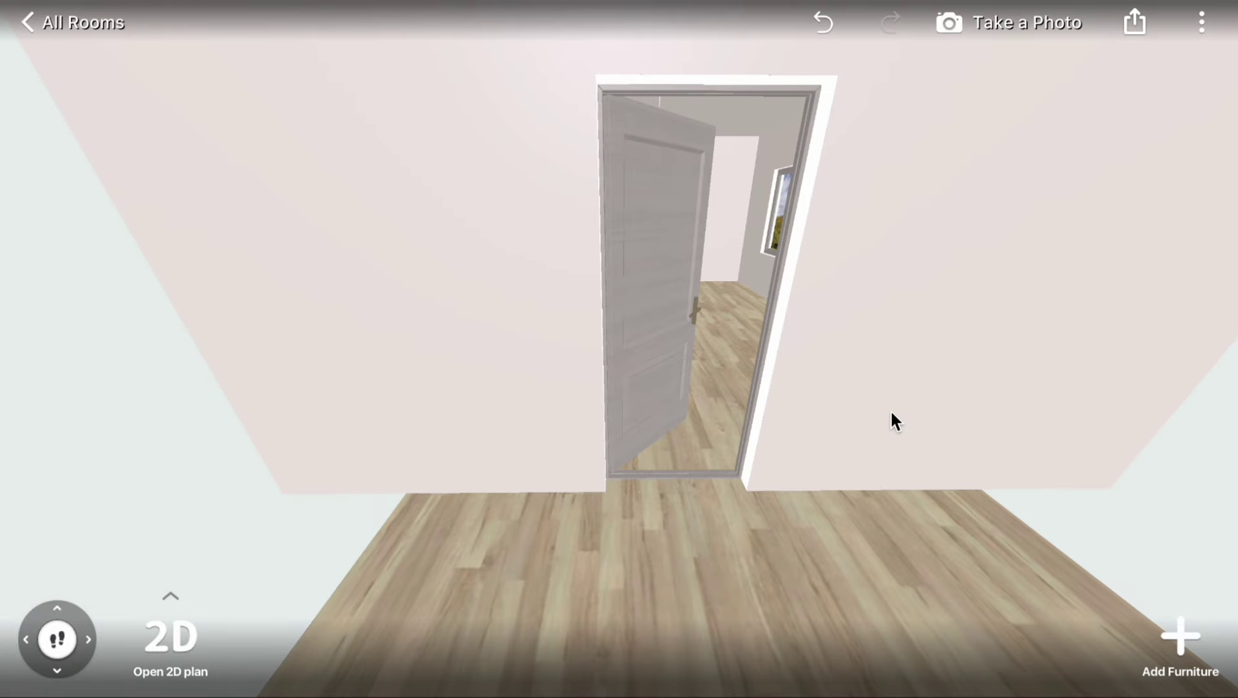
Change the doorway's door type to French Doors
{"action": "left_click", "coordinate": [697, 358]}
{"action": "left_click", "coordinate": [860, 73]}
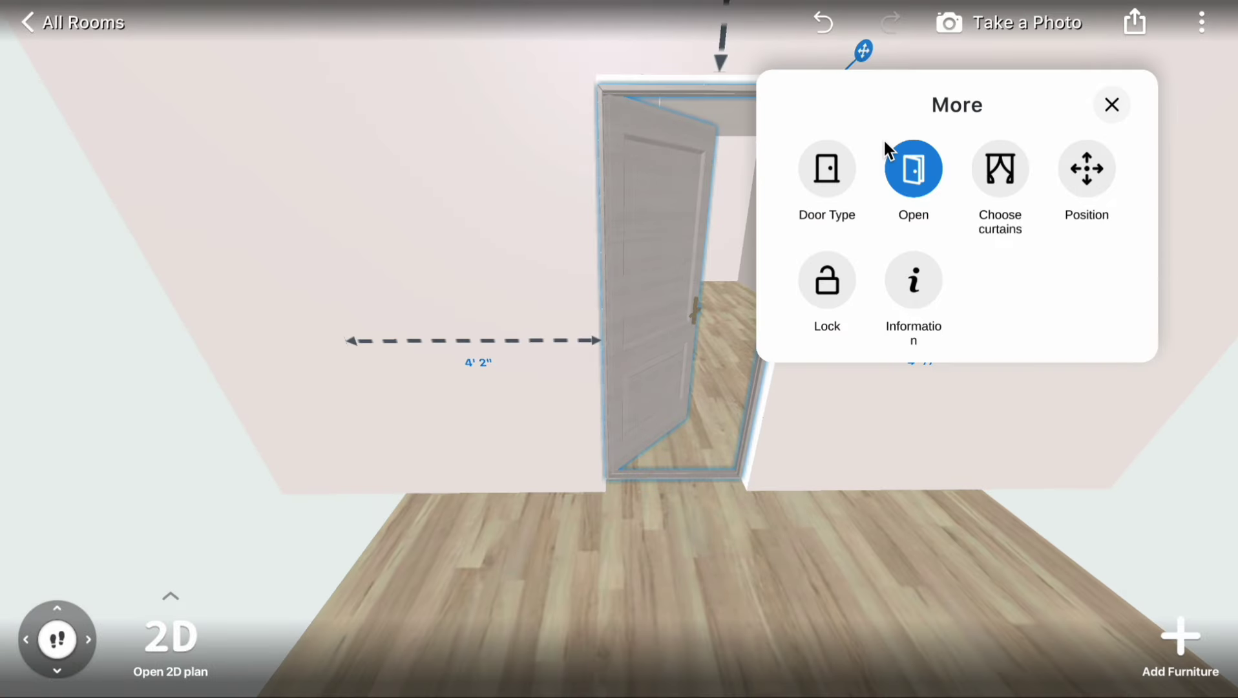
{"action": "left_click", "coordinate": [831, 174]}
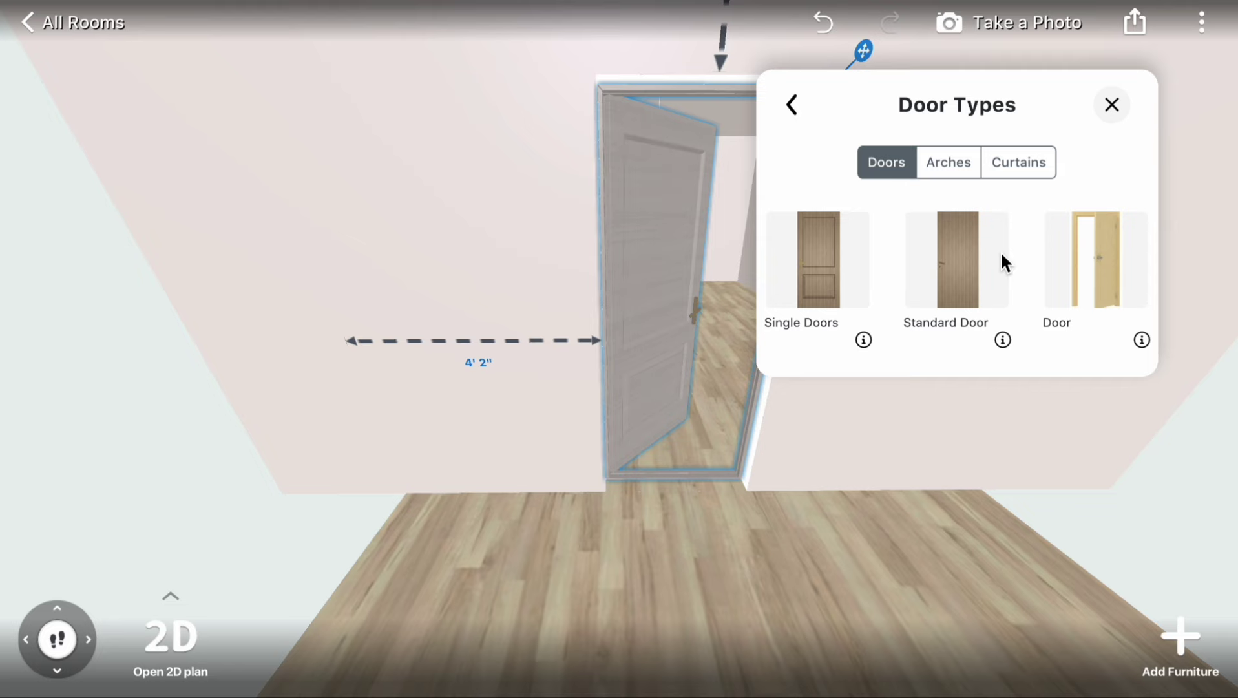
{"action": "scroll", "coordinate": [1001, 250], "scroll_direction": "right", "scroll_amount": 2}
{"action": "scroll", "coordinate": [1001, 250], "scroll_direction": "right", "scroll_amount": 2}
{"action": "scroll", "coordinate": [1000, 250], "scroll_direction": "right", "scroll_amount": 2}
{"action": "scroll", "coordinate": [1001, 250], "scroll_direction": "right", "scroll_amount": 2}
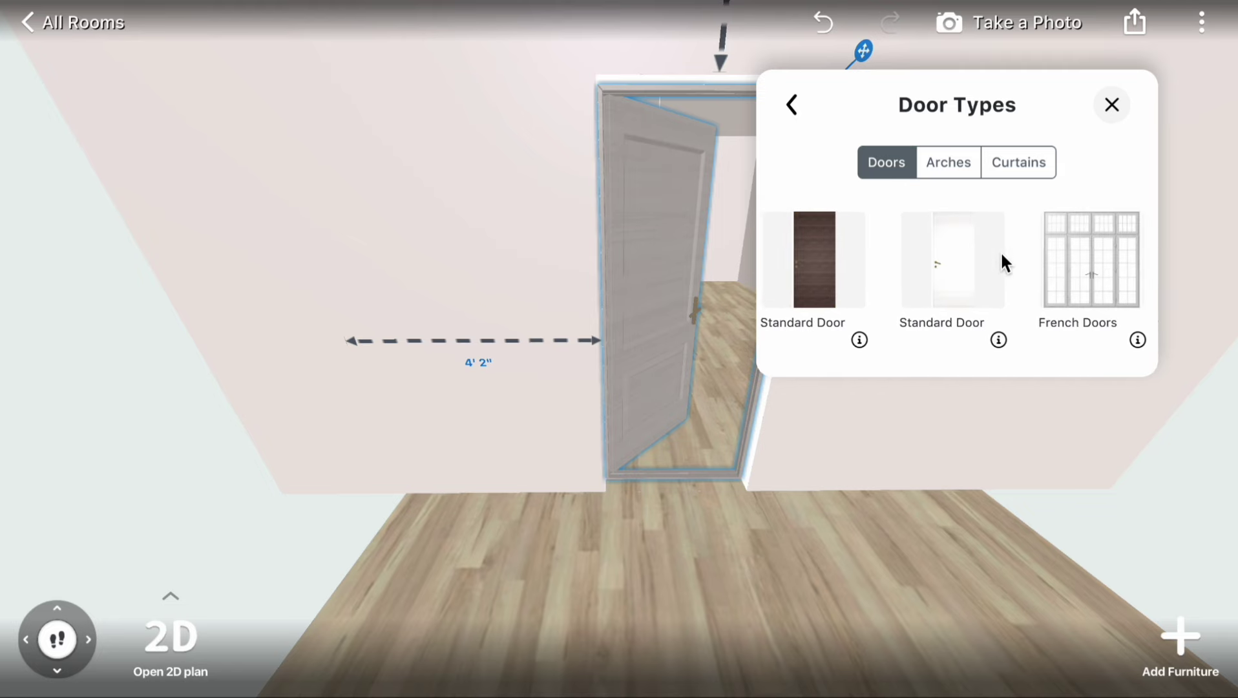
{"action": "left_click", "coordinate": [1001, 251]}
{"action": "left_click", "coordinate": [713, 438]}
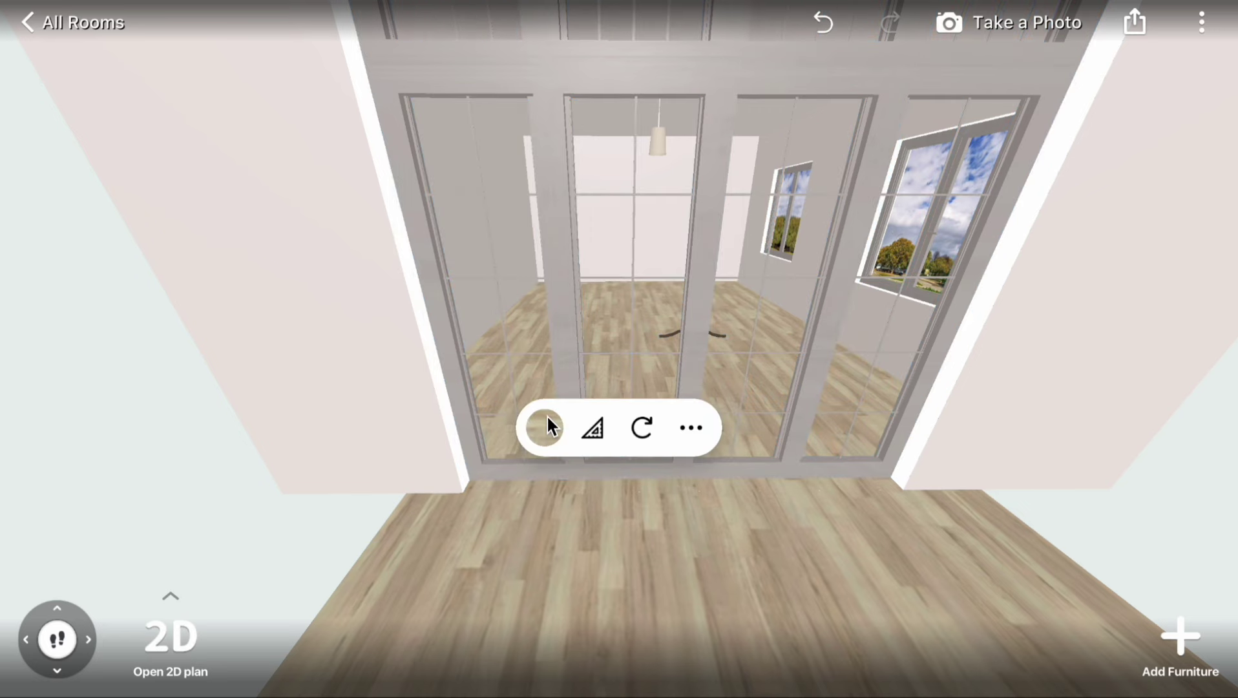
Give the balcony floor a light Basic Tile material
{"action": "left_click", "coordinate": [545, 427]}
{"action": "left_click", "coordinate": [982, 159]}
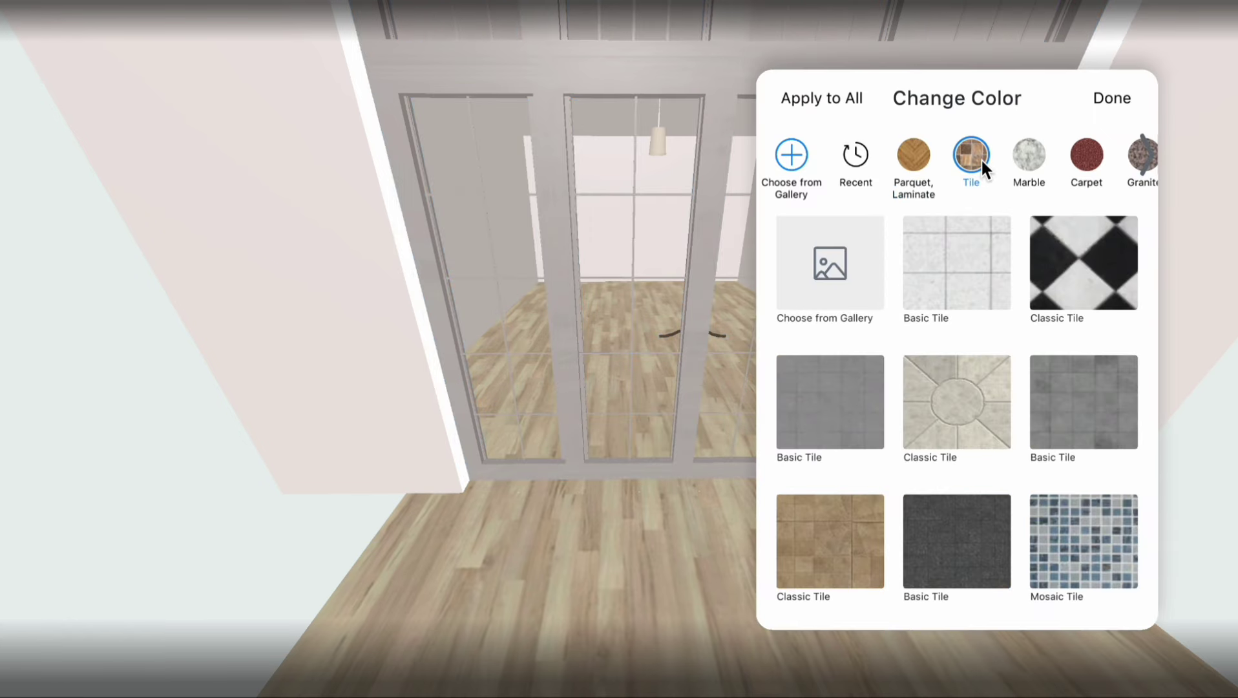
{"action": "left_click", "coordinate": [983, 254]}
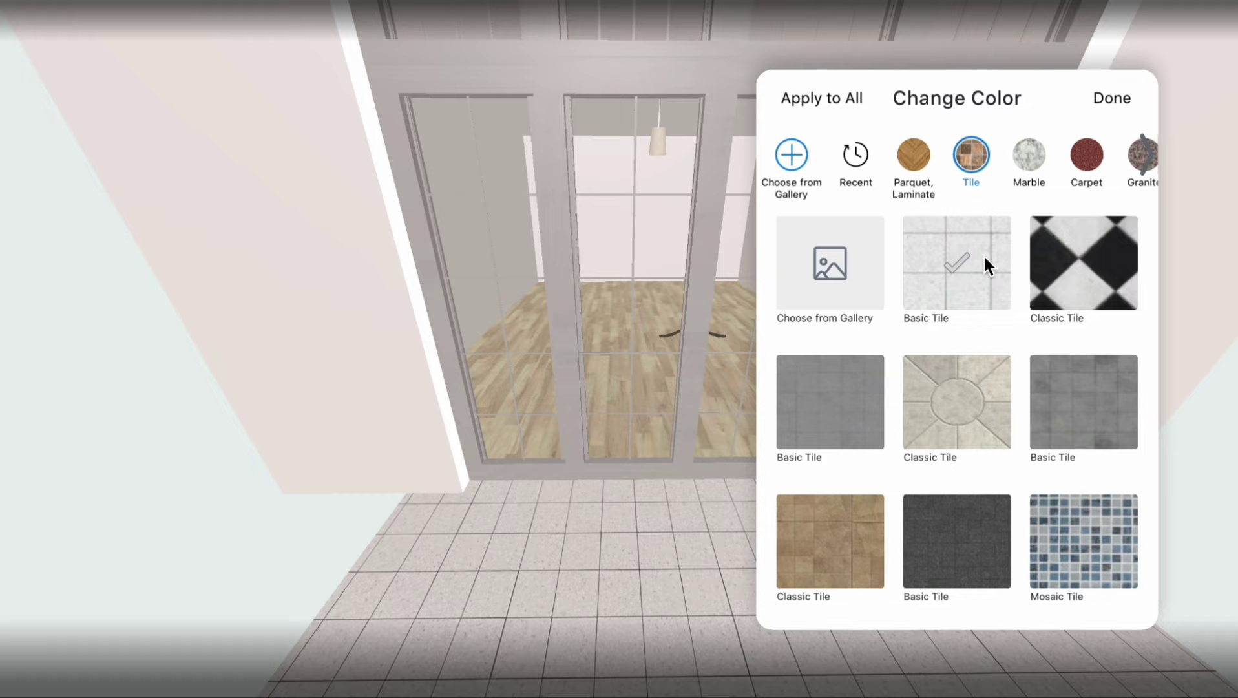
{"action": "left_click", "coordinate": [441, 564]}
{"action": "mouse_move", "coordinate": [530, 491]}
{"action": "left_mouse_down"}
{"action": "mouse_move", "coordinate": [464, 443]}
{"action": "mouse_move", "coordinate": [459, 494]}
{"action": "left_mouse_up"}
Browse the furniture catalog to Other Rooms > Outdoor Space > Terrace & Outdoor > Fences
{"action": "left_click", "coordinate": [1187, 644]}
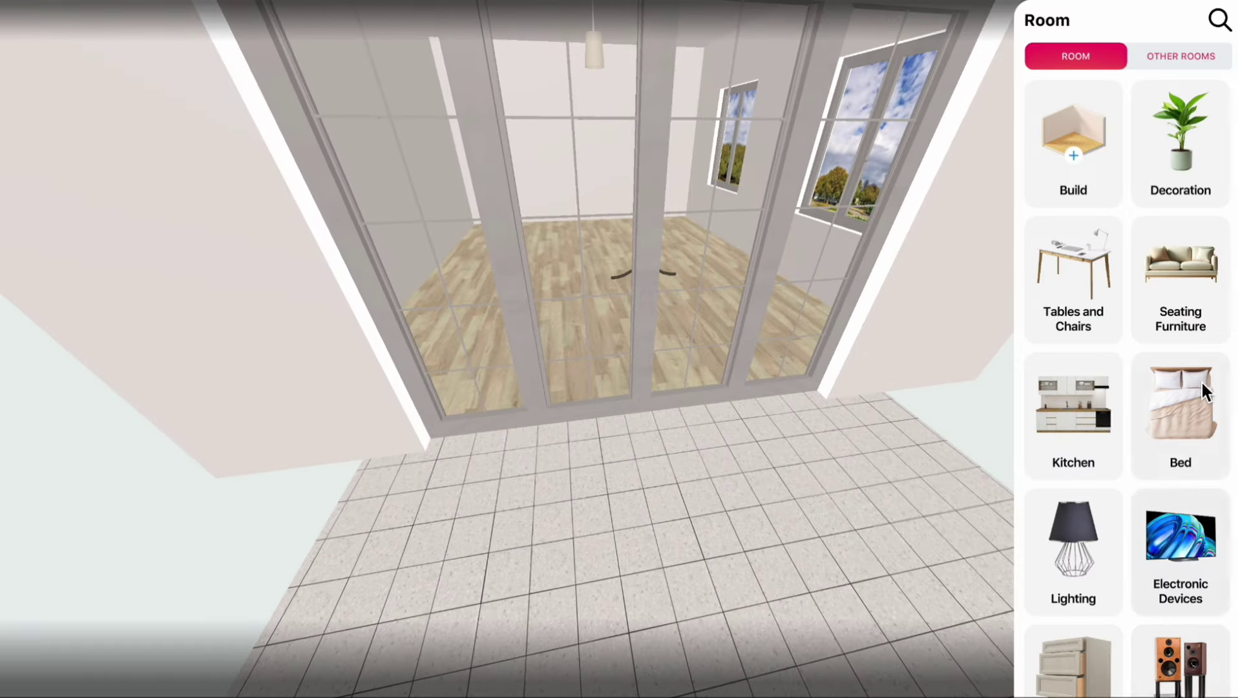
{"action": "left_click", "coordinate": [1193, 55]}
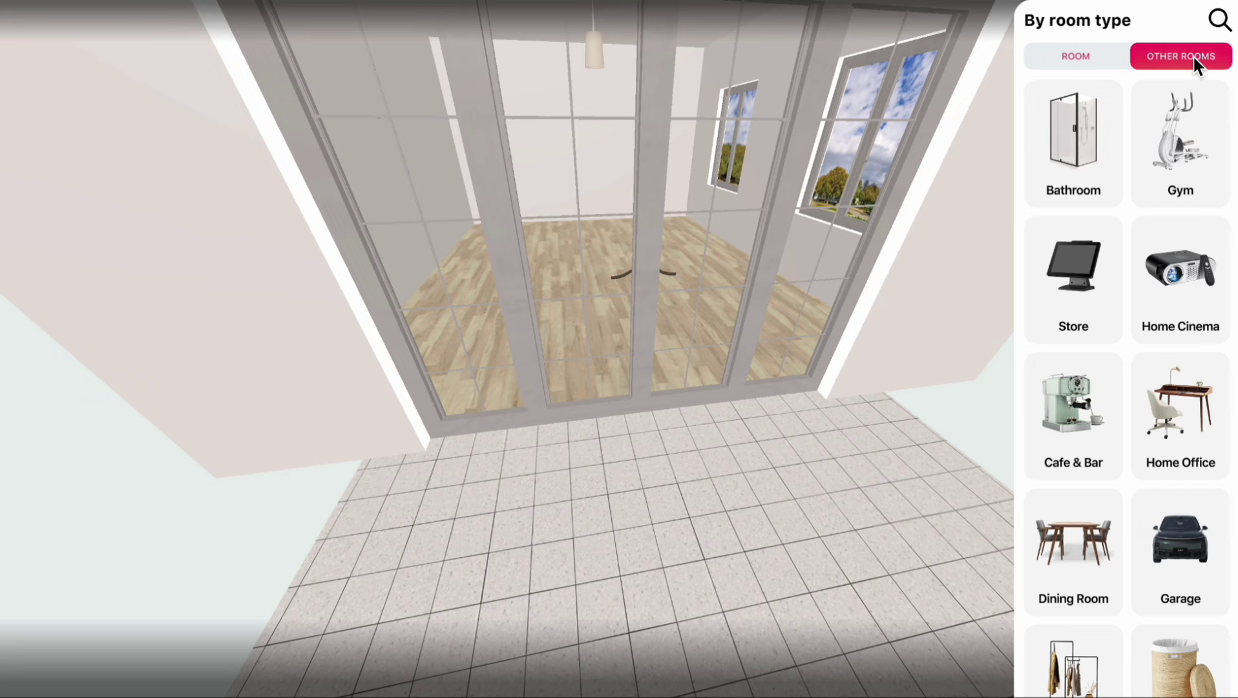
{"action": "scroll", "coordinate": [1100, 585], "scroll_direction": "down", "scroll_amount": 3}
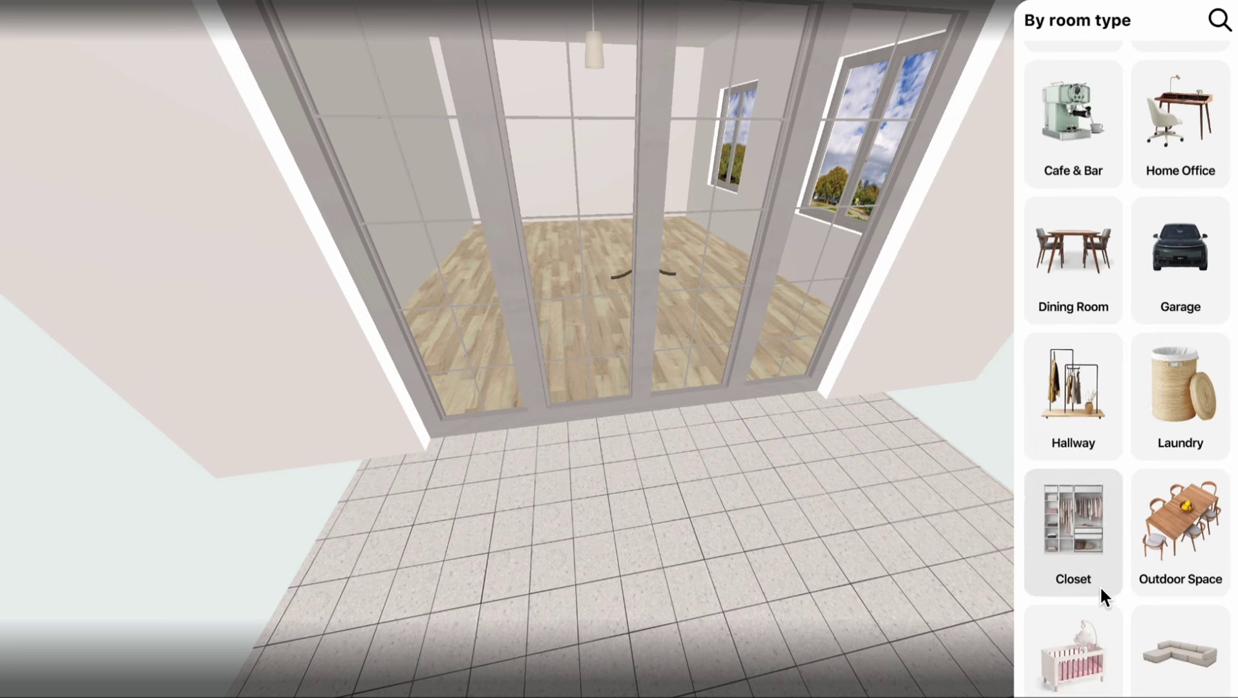
{"action": "scroll", "coordinate": [1100, 585], "scroll_direction": "down", "scroll_amount": 2}
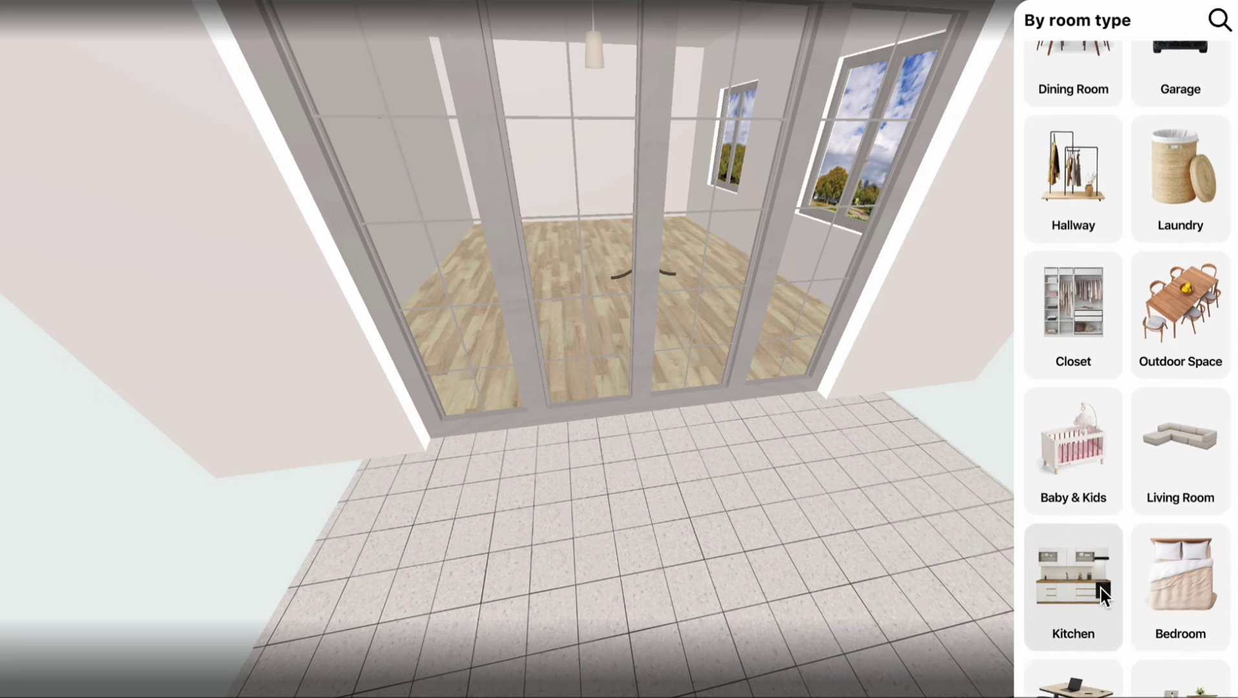
{"action": "left_click", "coordinate": [1189, 291]}
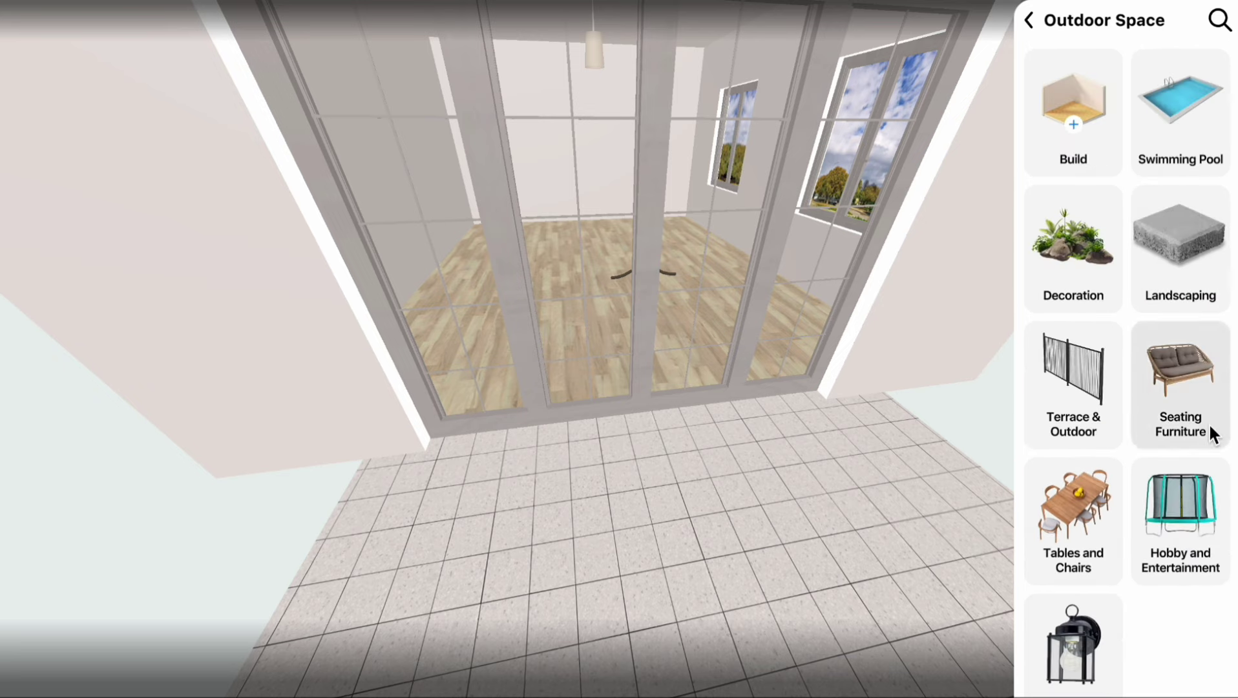
{"action": "left_click", "coordinate": [1087, 361]}
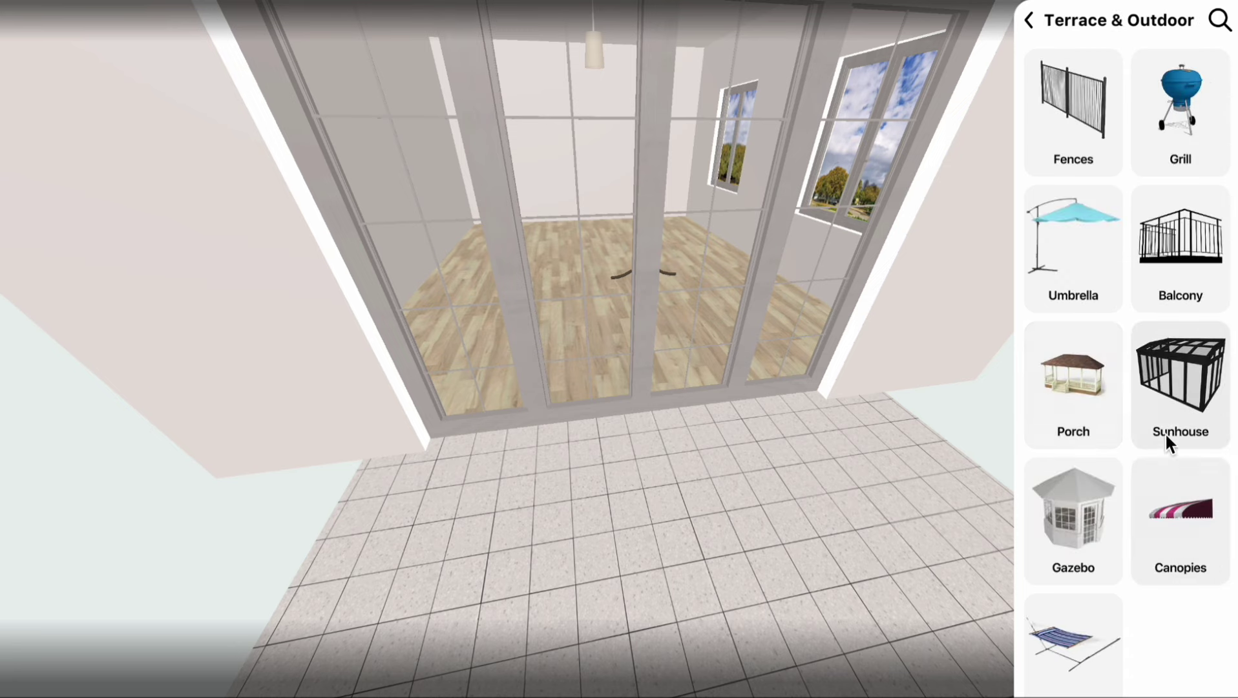
{"action": "left_click", "coordinate": [1083, 90]}
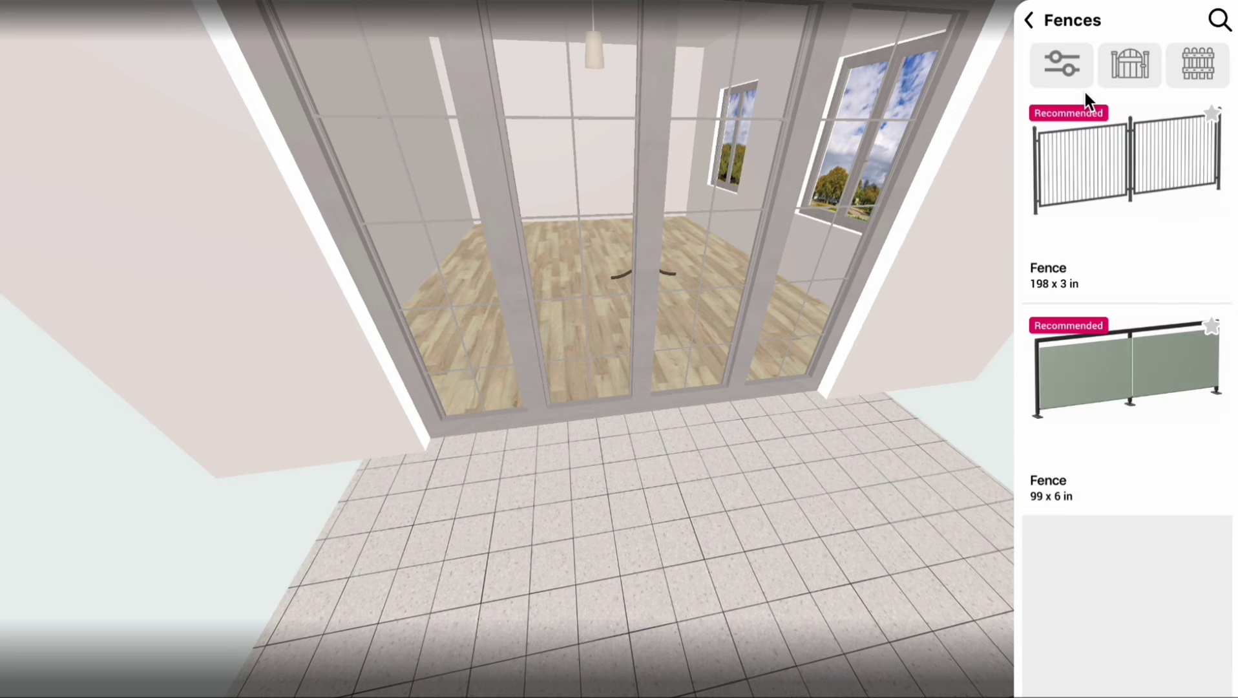
{"action": "scroll", "coordinate": [1127, 396], "scroll_direction": "down", "scroll_amount": 5}
{"action": "scroll", "coordinate": [1129, 406], "scroll_direction": "down", "scroll_amount": 3}
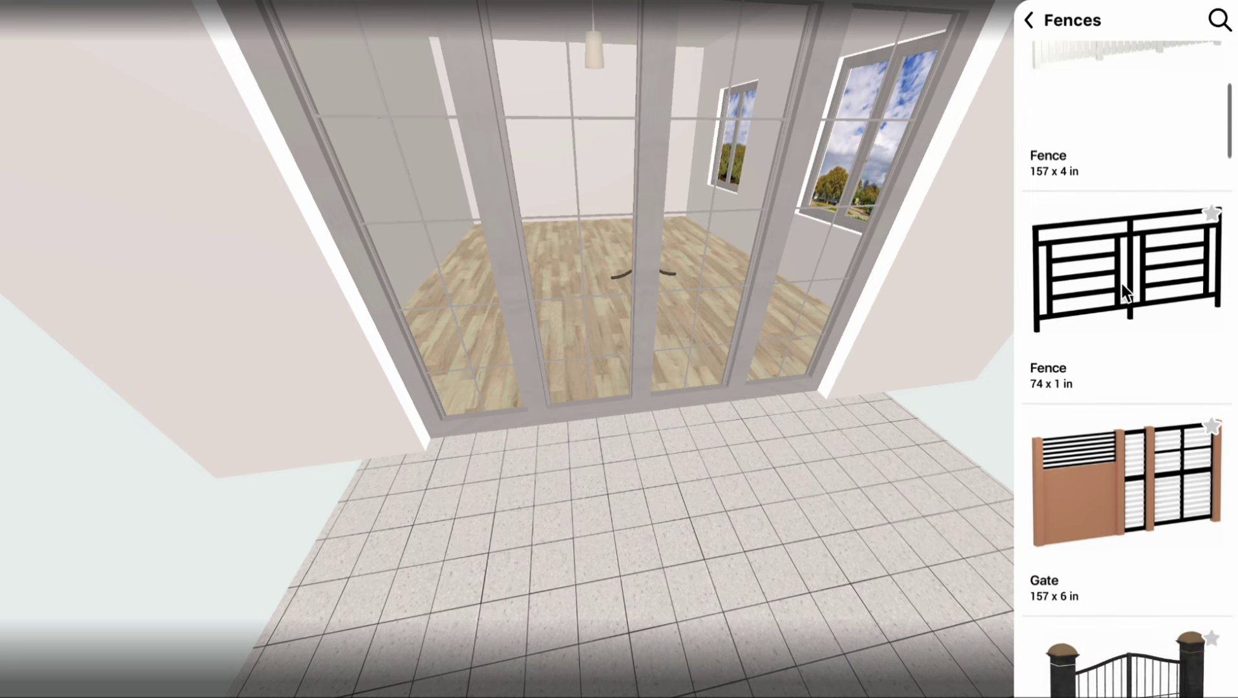
Place the black 74 x 1 fence and position railings along the balcony's edges
{"action": "mouse_move", "coordinate": [1120, 283]}
{"action": "left_mouse_down"}
{"action": "mouse_move", "coordinate": [803, 388]}
{"action": "mouse_move", "coordinate": [895, 443]}
{"action": "left_mouse_up"}
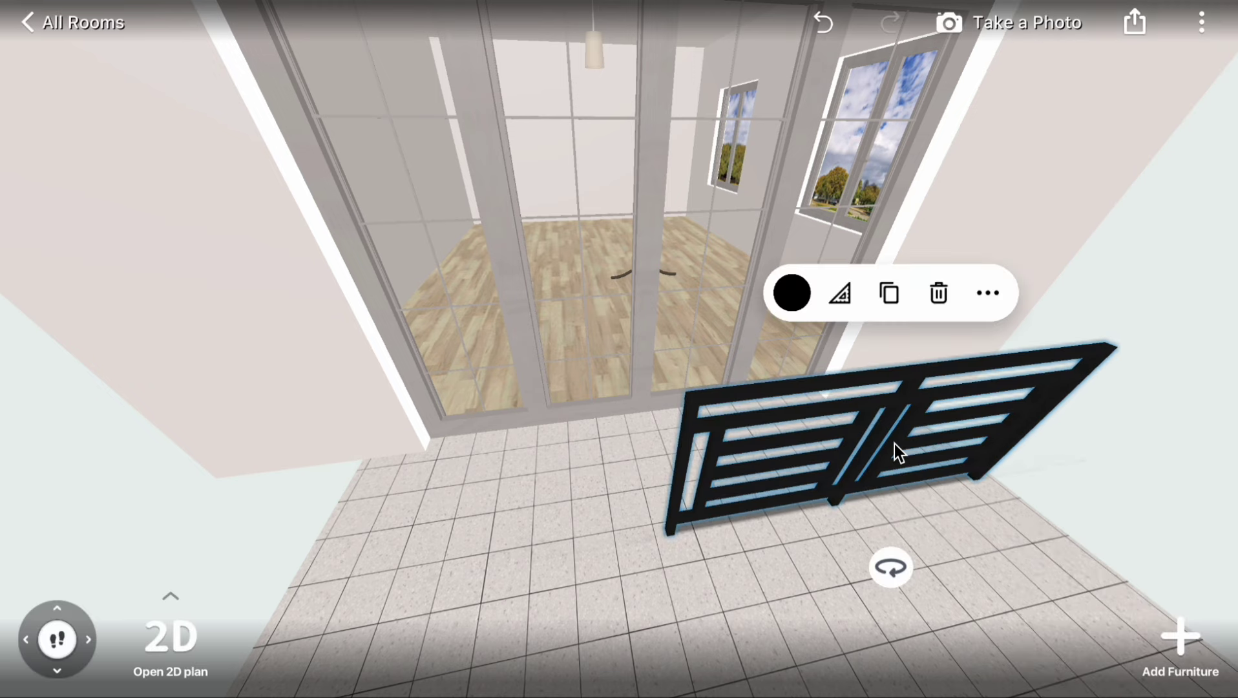
{"action": "left_click_drag", "start_coordinate": [892, 564], "coordinate": [895, 480]}
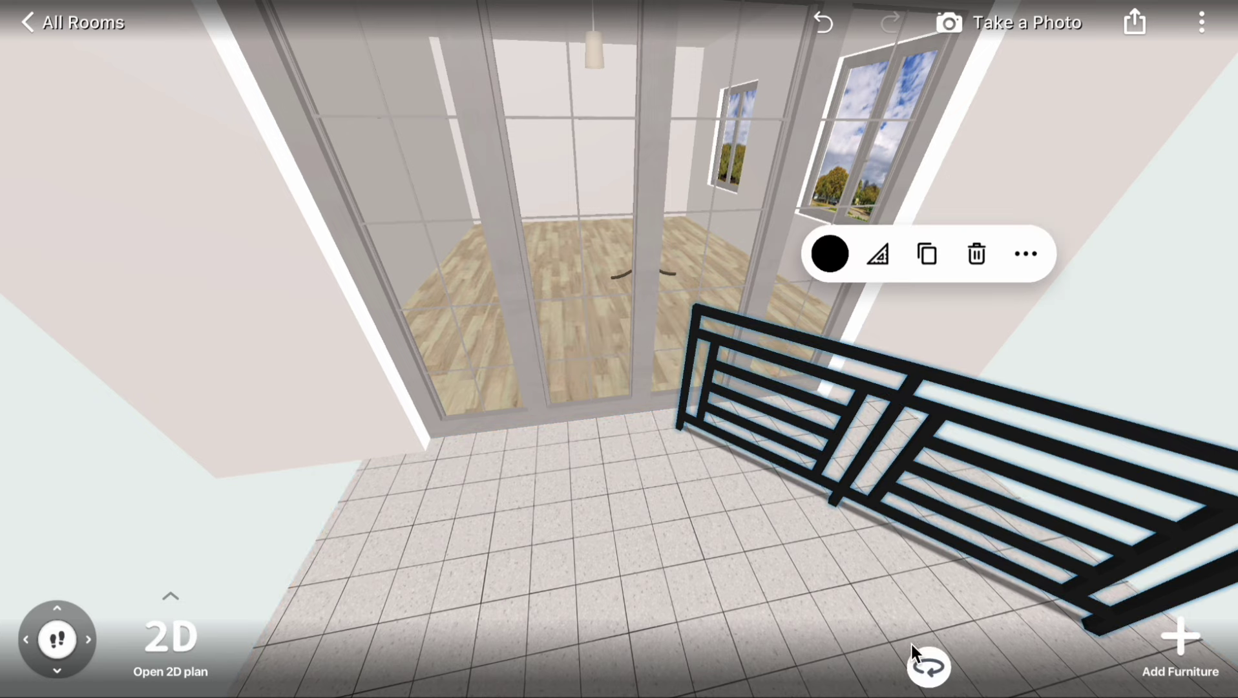
{"action": "mouse_move", "coordinate": [911, 641]}
{"action": "left_mouse_down"}
{"action": "mouse_move", "coordinate": [887, 490]}
{"action": "mouse_move", "coordinate": [1078, 431]}
{"action": "mouse_move", "coordinate": [1117, 505]}
{"action": "left_mouse_up"}
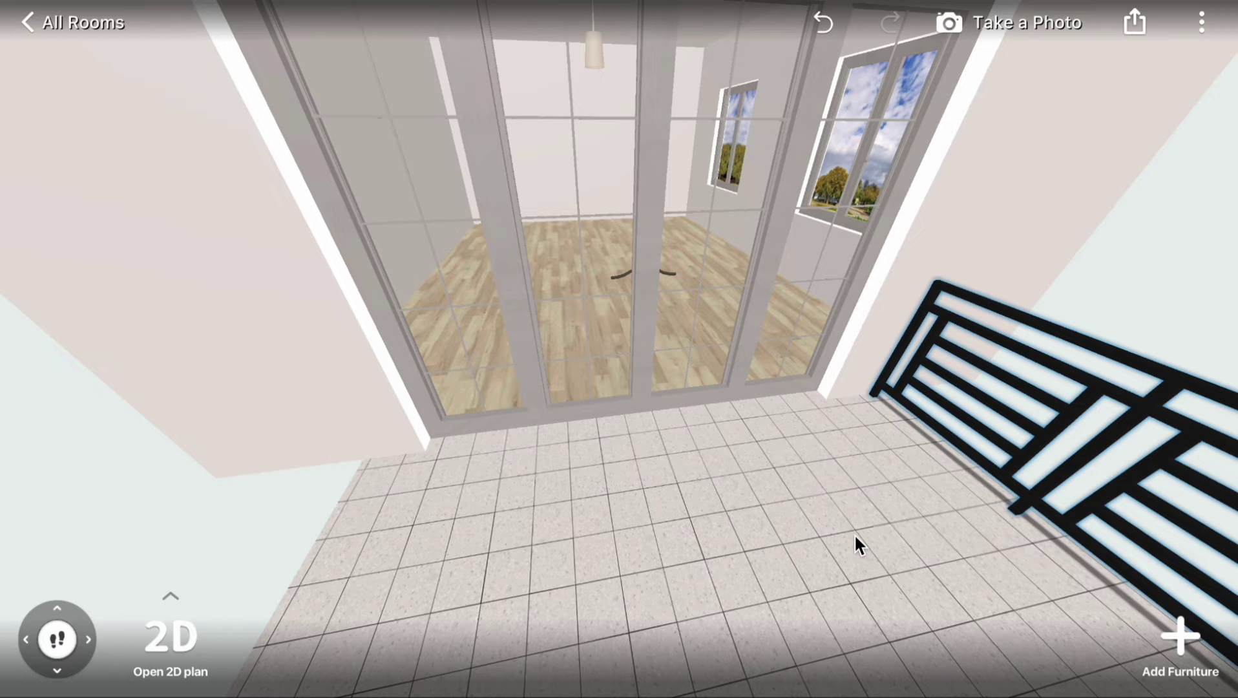
{"action": "left_click", "coordinate": [1031, 450]}
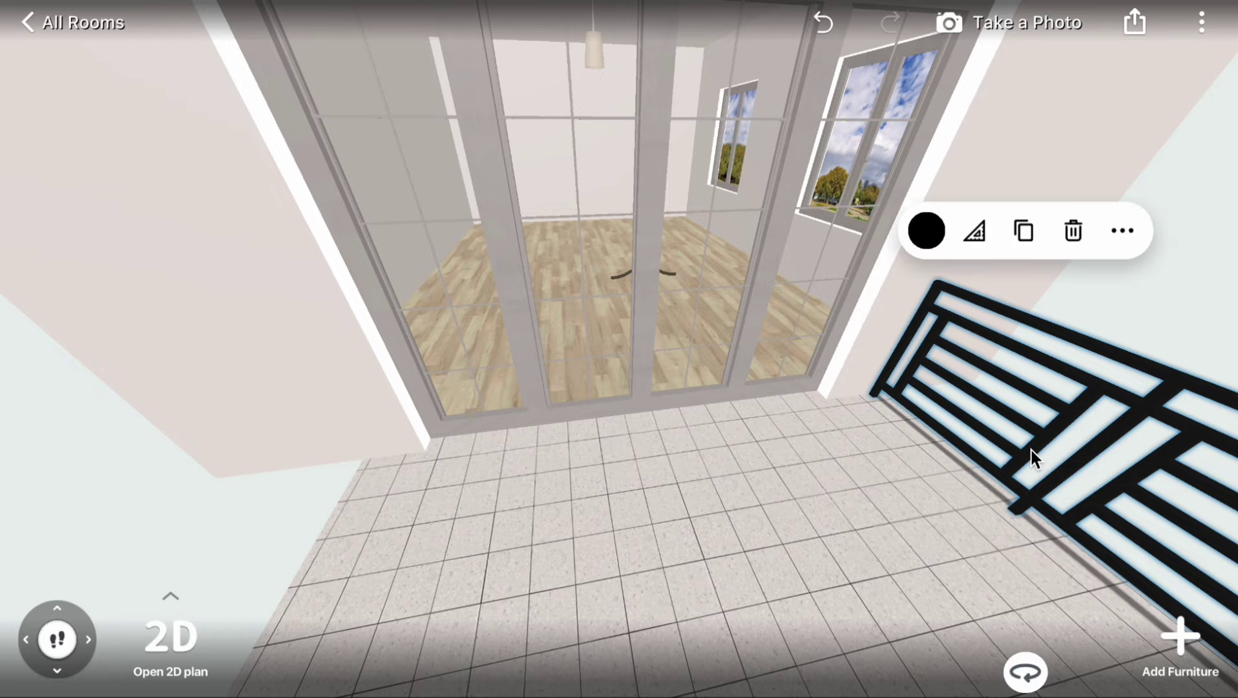
{"action": "mouse_move", "coordinate": [1031, 450]}
{"action": "left_mouse_down"}
{"action": "mouse_move", "coordinate": [1005, 369]}
{"action": "mouse_move", "coordinate": [655, 472]}
{"action": "mouse_move", "coordinate": [951, 355]}
{"action": "left_mouse_up"}
{"action": "mouse_move", "coordinate": [915, 407]}
{"action": "left_mouse_down"}
{"action": "mouse_move", "coordinate": [809, 490]}
{"action": "mouse_move", "coordinate": [146, 502]}
{"action": "left_mouse_up"}
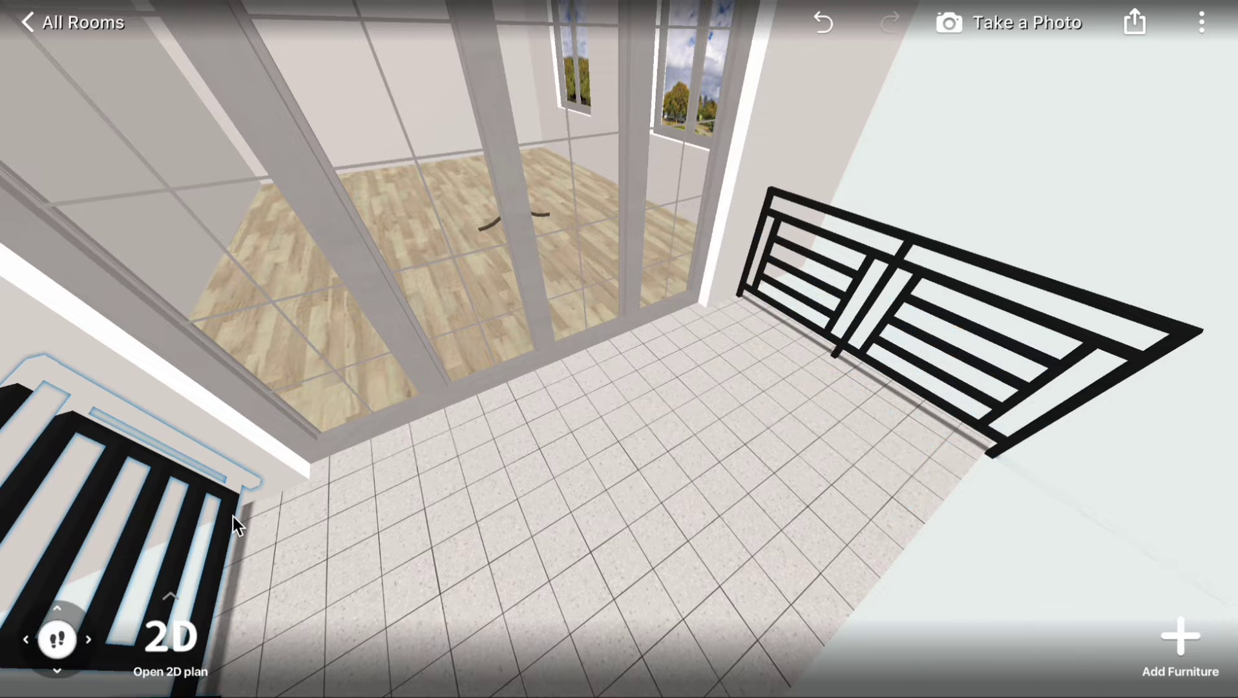
{"action": "mouse_move", "coordinate": [233, 517]}
{"action": "left_mouse_down"}
{"action": "mouse_move", "coordinate": [191, 565]}
{"action": "mouse_move", "coordinate": [592, 429]}
{"action": "mouse_move", "coordinate": [625, 254]}
{"action": "mouse_move", "coordinate": [525, 470]}
{"action": "mouse_move", "coordinate": [508, 459]}
{"action": "left_mouse_up"}
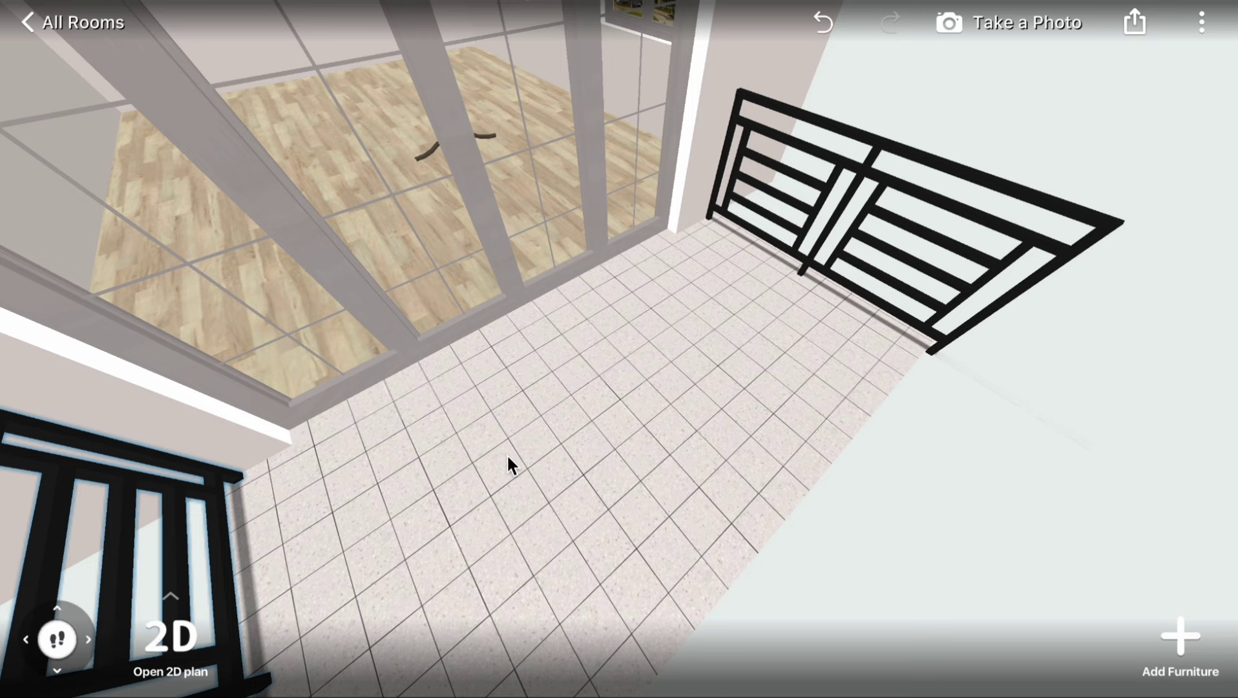
{"action": "left_click", "coordinate": [947, 338]}
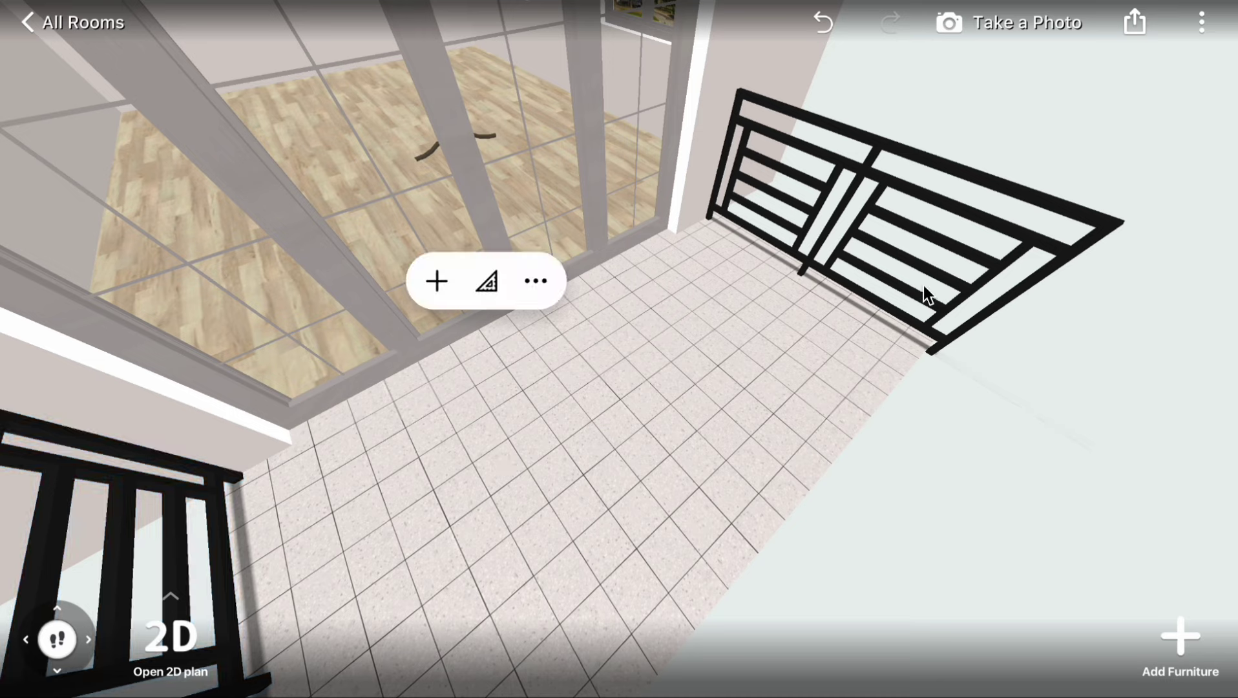
Duplicate the far railing, rotate the copy diagonally and move it to the balcony edge
{"action": "left_click", "coordinate": [1034, 234]}
{"action": "left_click", "coordinate": [915, 74]}
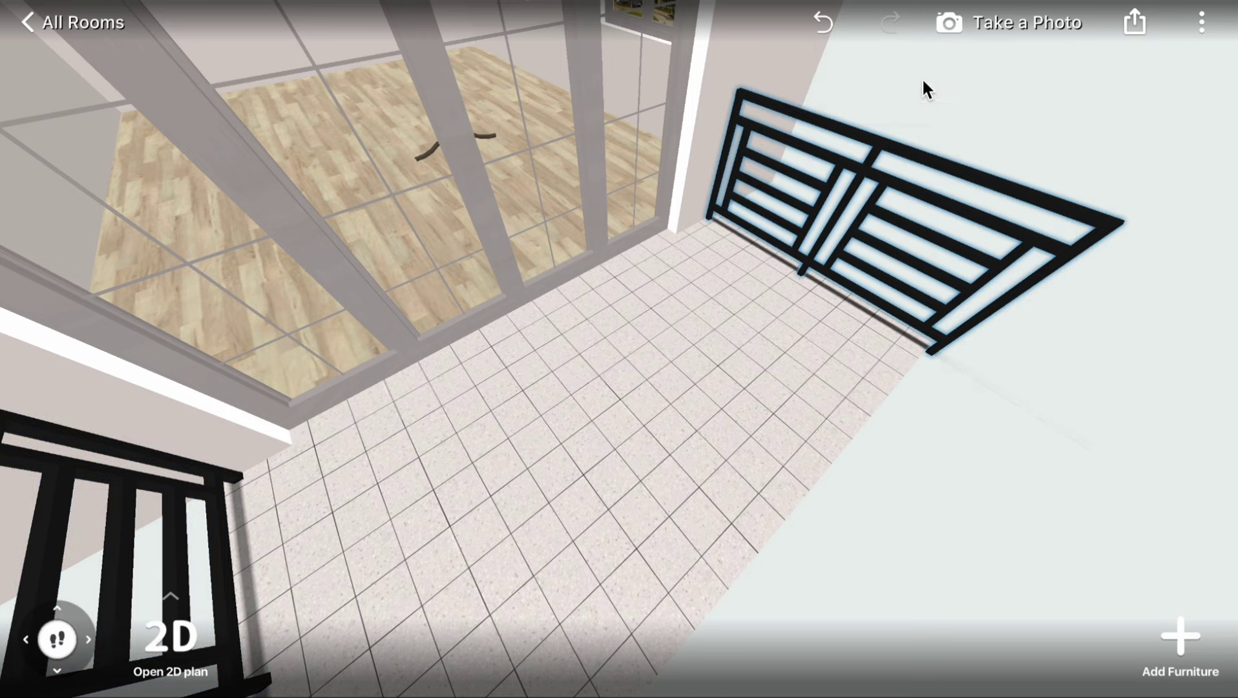
{"action": "left_click_drag", "start_coordinate": [815, 215], "coordinate": [745, 364]}
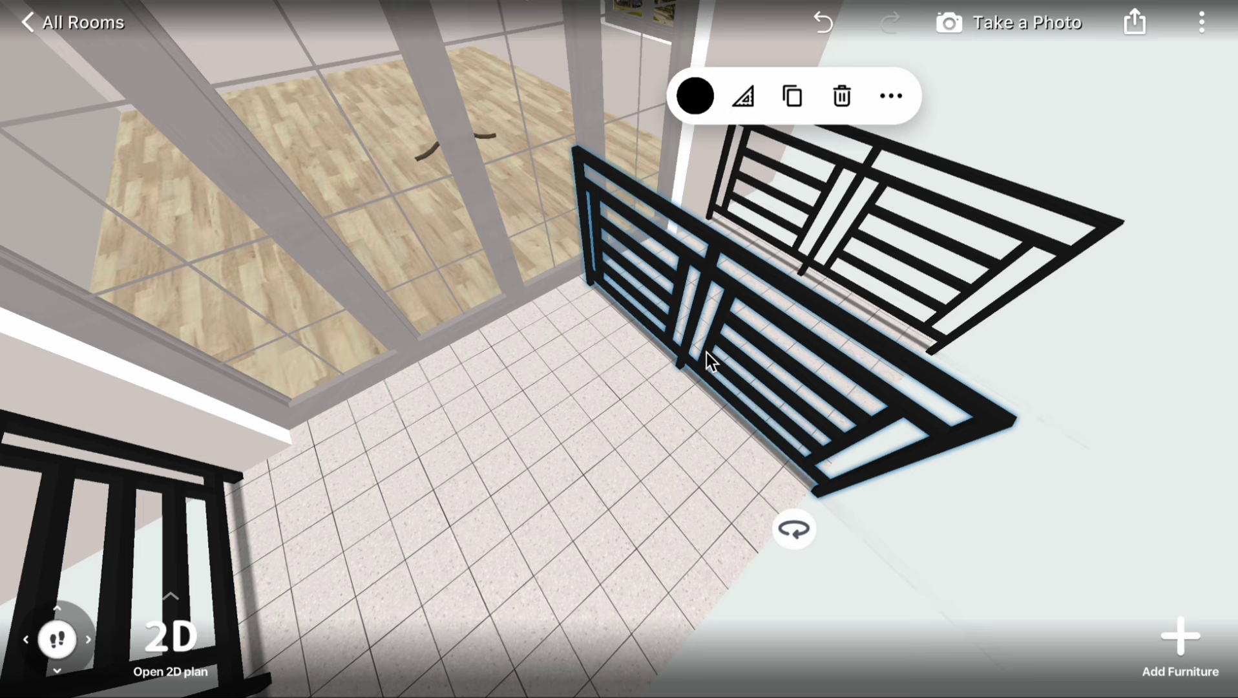
{"action": "left_click", "coordinate": [795, 530]}
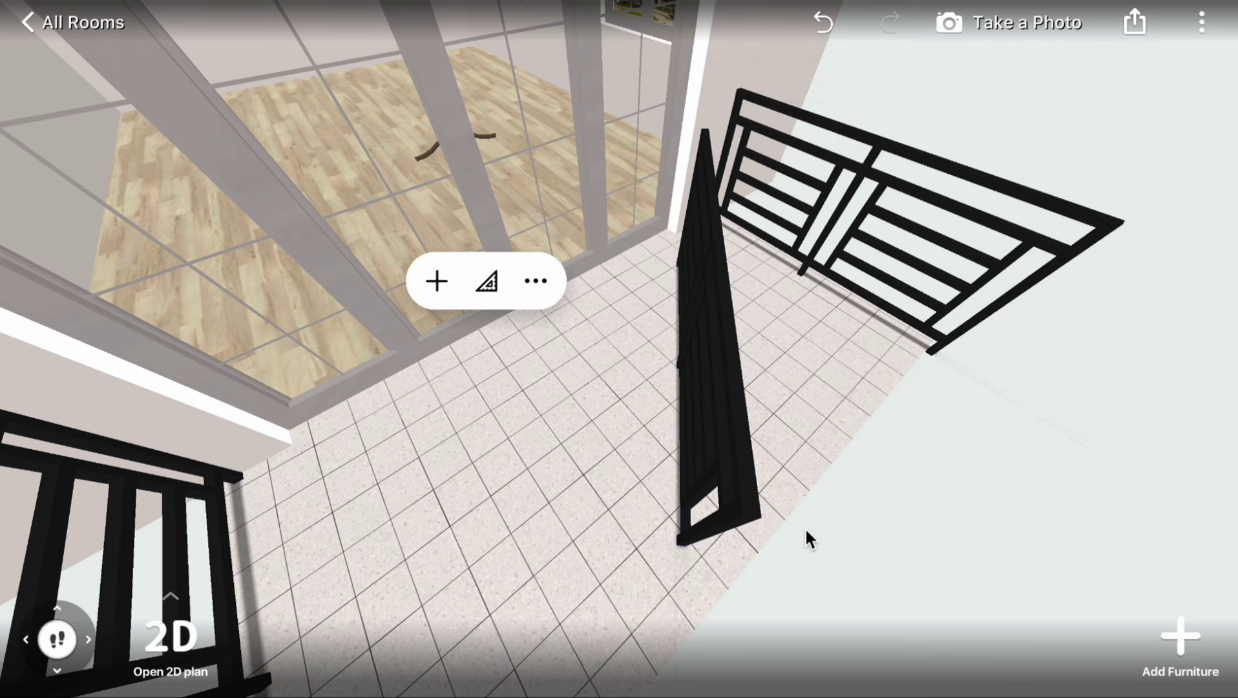
{"action": "left_click", "coordinate": [761, 516]}
{"action": "left_click", "coordinate": [717, 595]}
{"action": "left_click", "coordinate": [740, 498]}
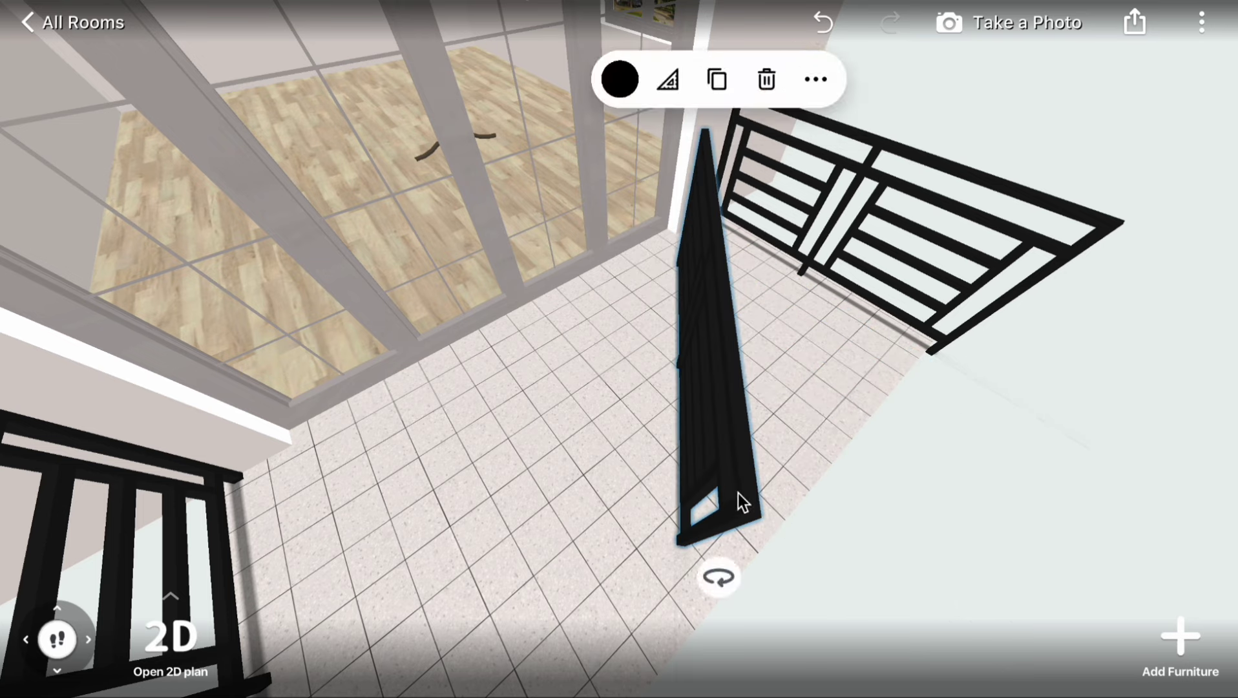
{"action": "left_click", "coordinate": [719, 578]}
{"action": "left_click_drag", "start_coordinate": [696, 298], "coordinate": [981, 422]}
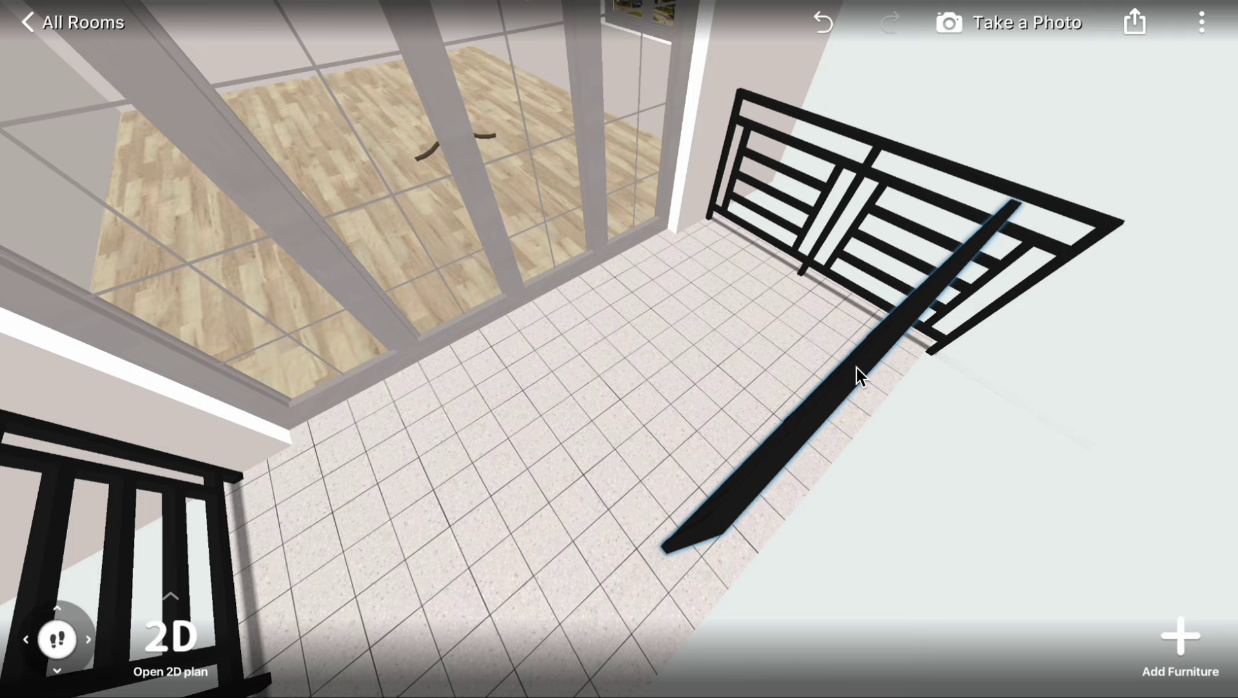
In the 2D plan, move the short balcony wall onto the balcony's left edge
{"action": "left_click", "coordinate": [163, 651]}
{"action": "scroll", "coordinate": [545, 355], "scroll_direction": "up", "scroll_amount": 3}
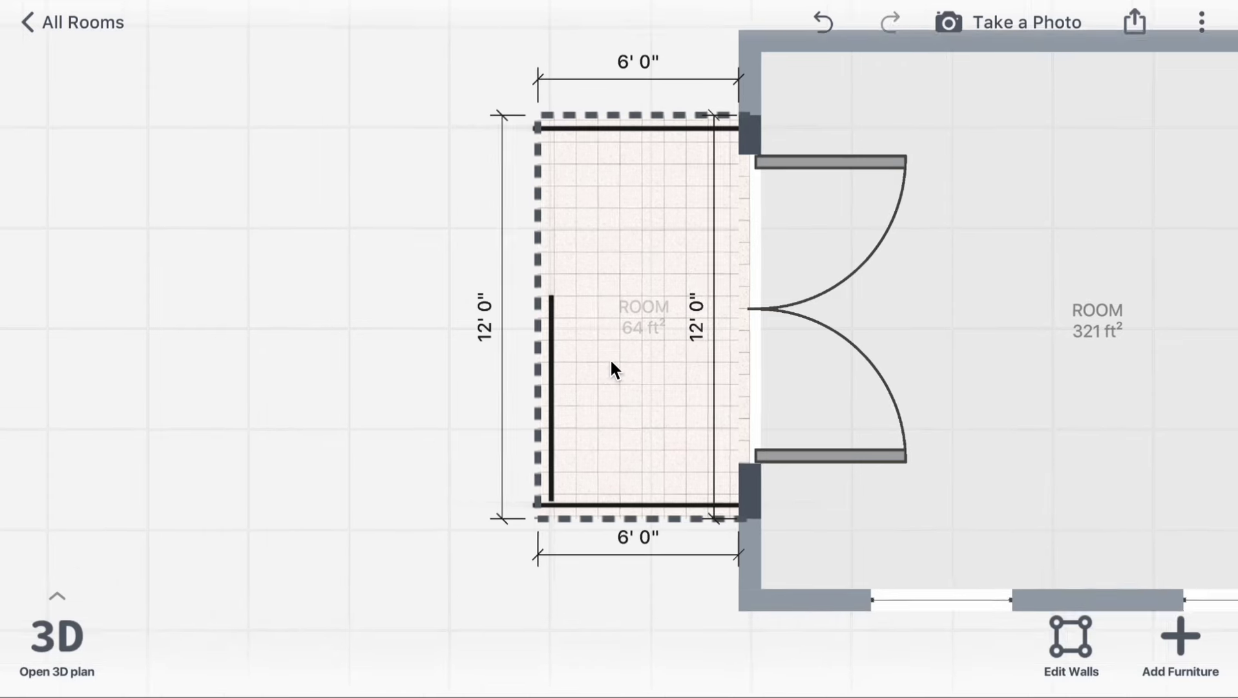
{"action": "scroll", "coordinate": [584, 394], "scroll_direction": "up", "scroll_amount": 3}
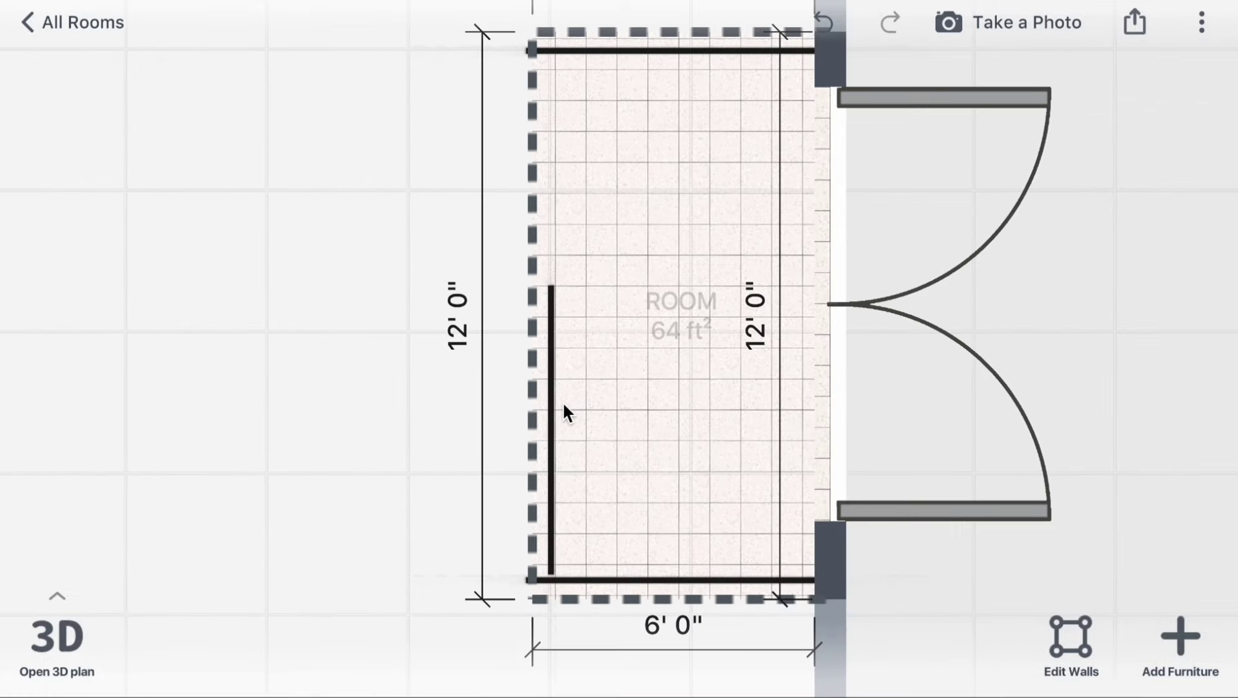
{"action": "left_click", "coordinate": [554, 441]}
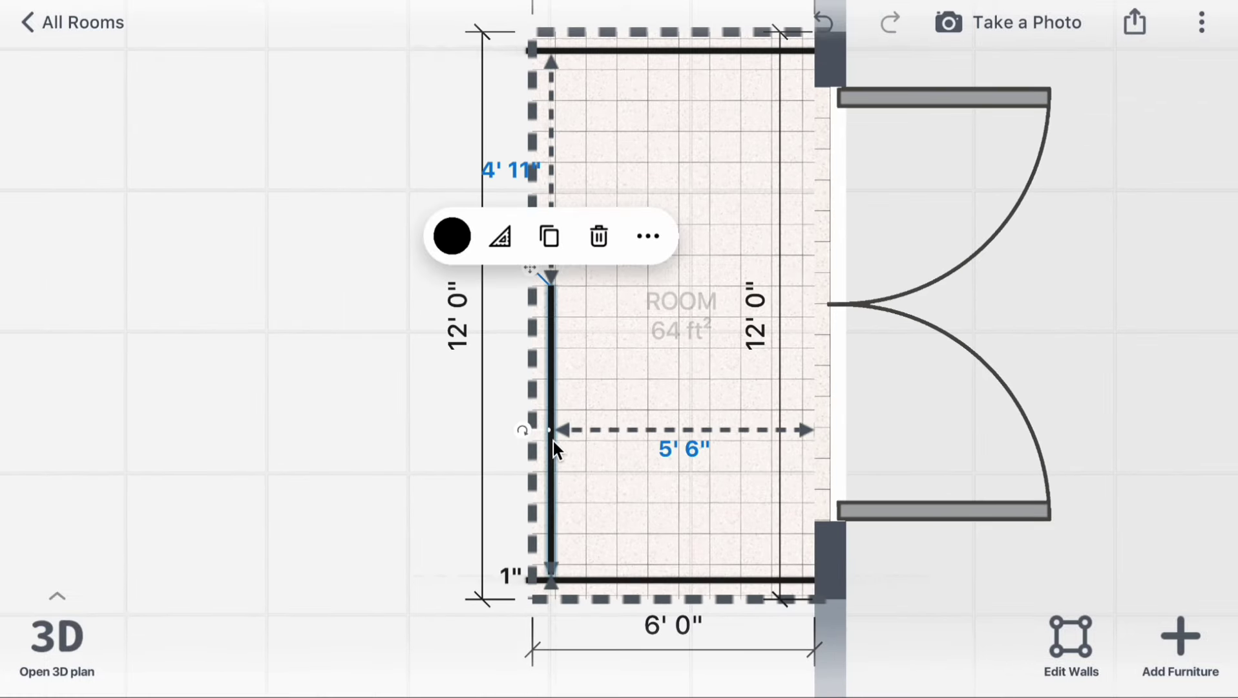
{"action": "left_click_drag", "start_coordinate": [553, 441], "coordinate": [533, 448]}
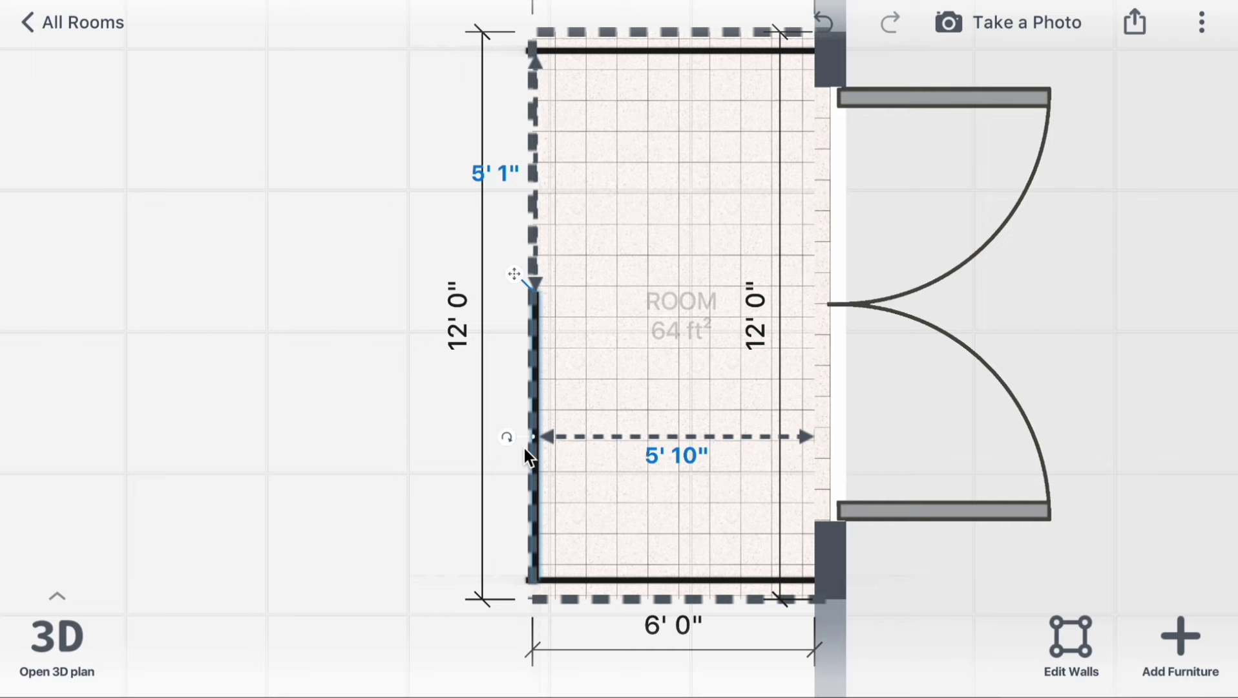
{"action": "left_click", "coordinate": [525, 448]}
Duplicate that left wall along the balcony's left edge and return to 3D
{"action": "left_click", "coordinate": [539, 438]}
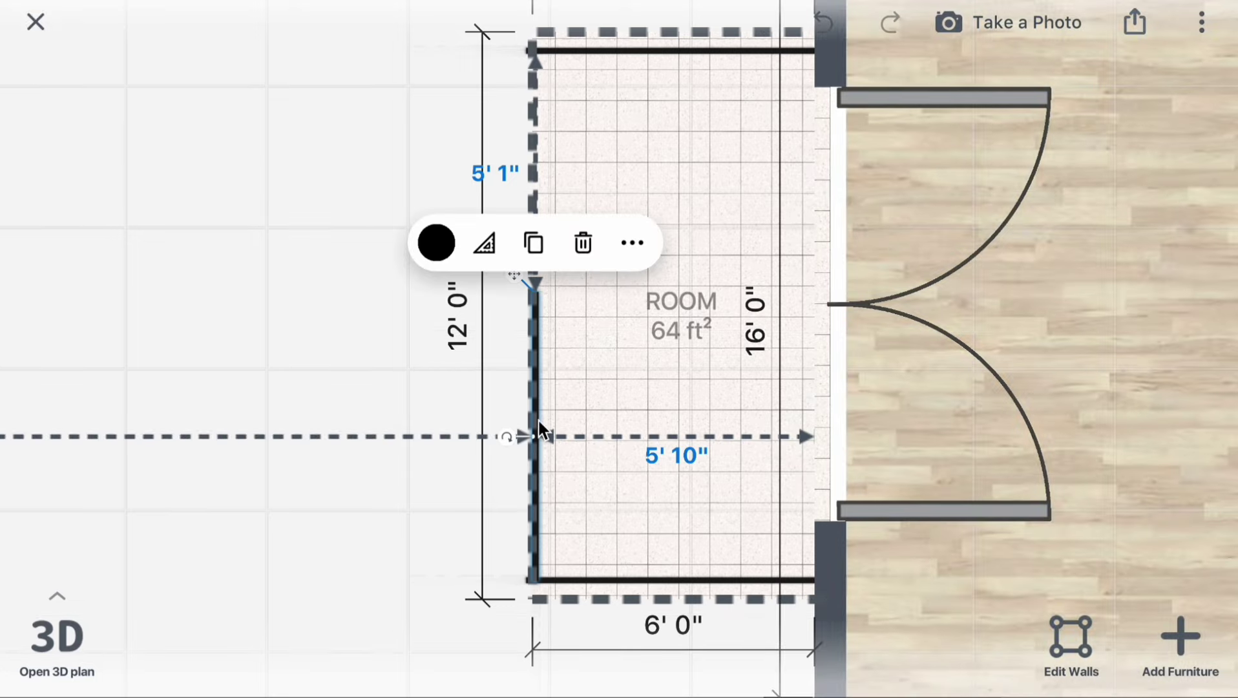
{"action": "left_click", "coordinate": [538, 242]}
{"action": "left_click_drag", "start_coordinate": [597, 383], "coordinate": [532, 172]}
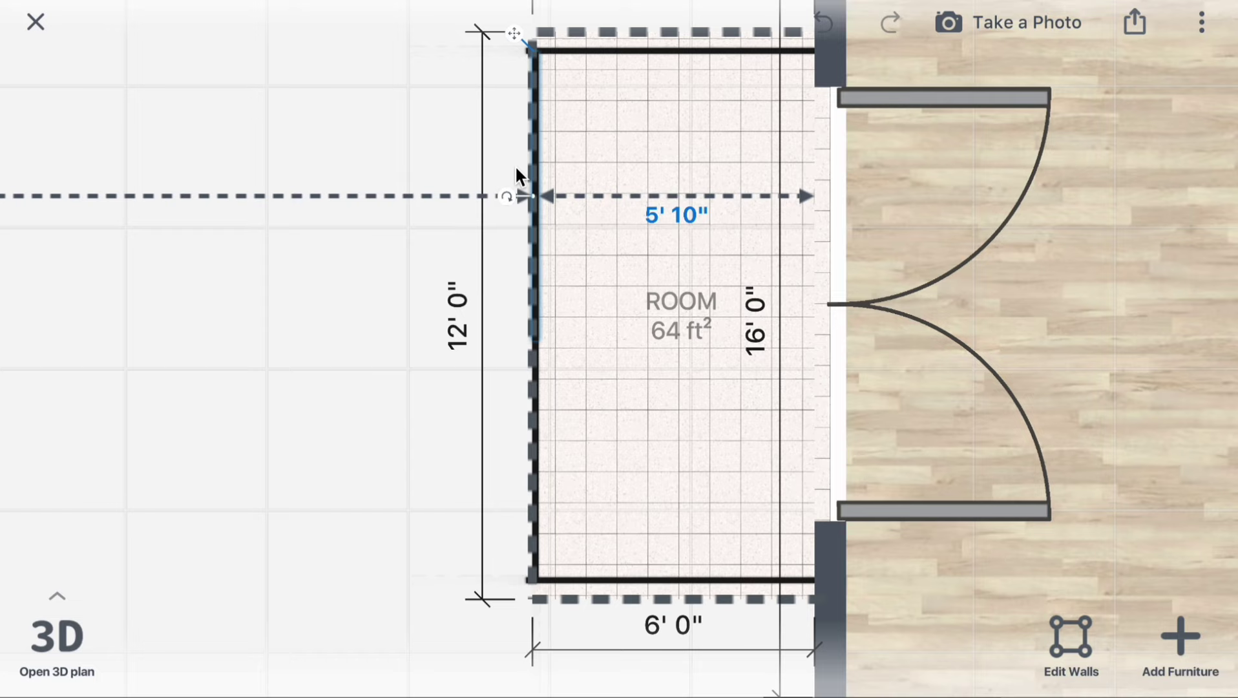
{"action": "left_click", "coordinate": [89, 612]}
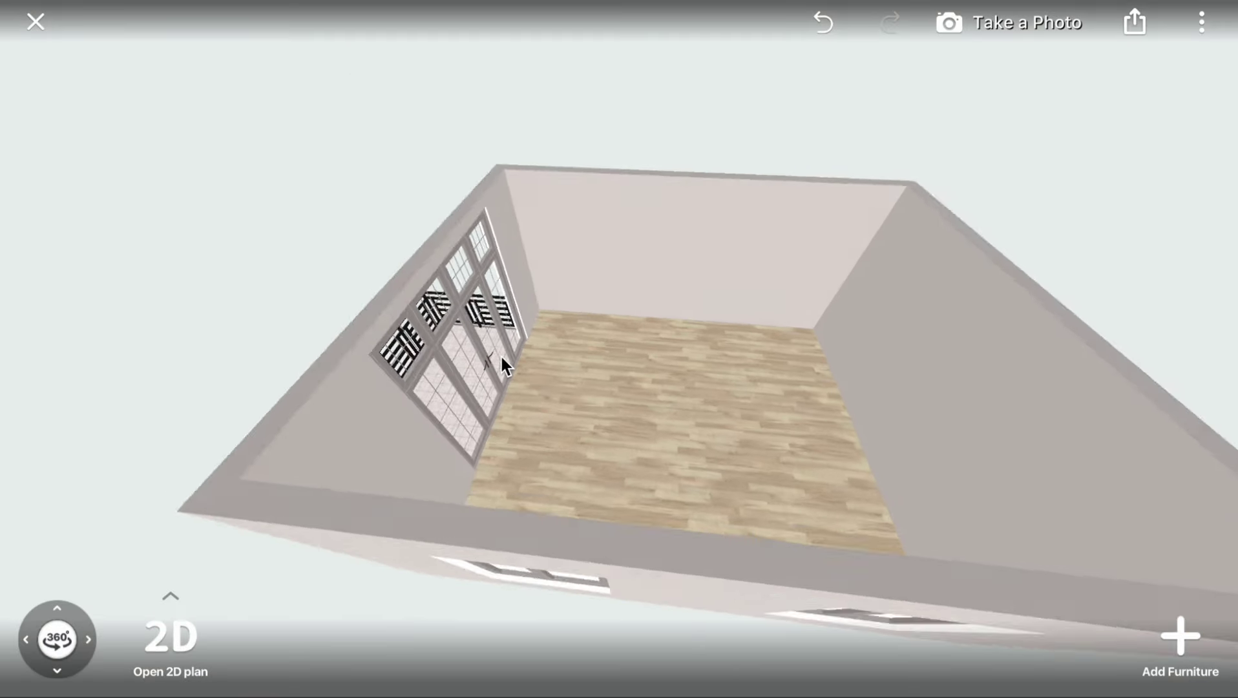
Tour the glass doors and tiled balcony, viewing the railing from above
{"action": "left_click_drag", "start_coordinate": [500, 356], "coordinate": [720, 448]}
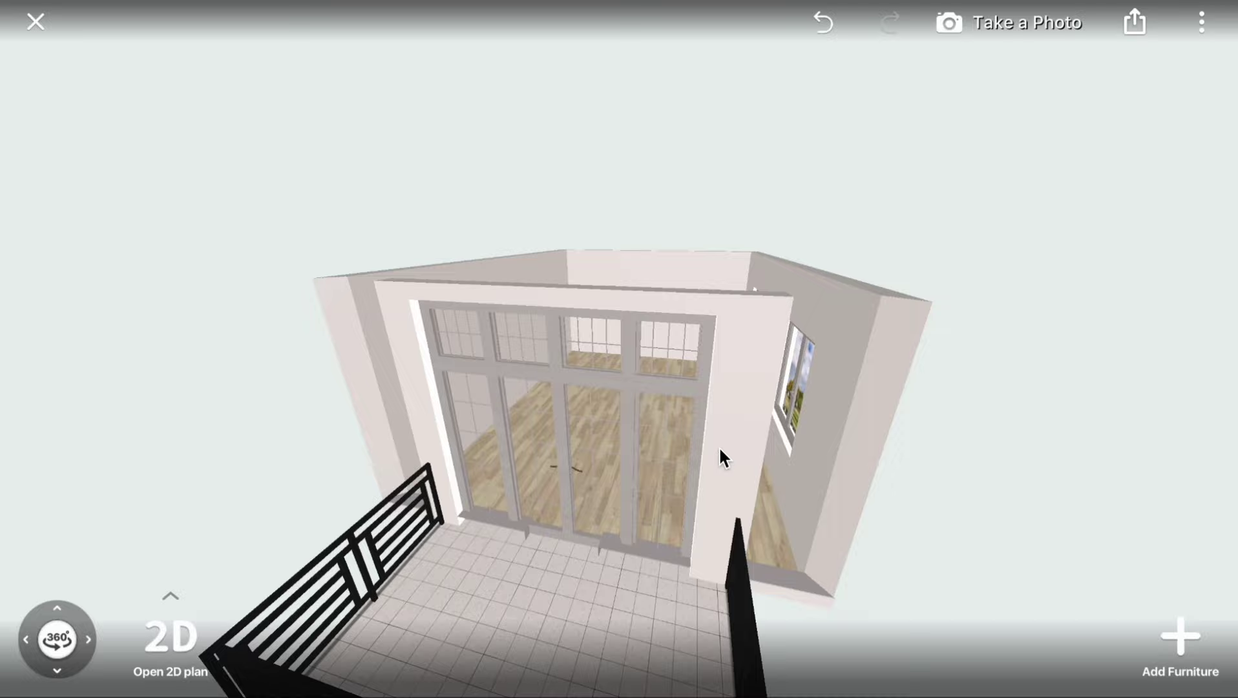
{"action": "left_click", "coordinate": [718, 446]}
{"action": "left_click", "coordinate": [670, 580]}
{"action": "left_click", "coordinate": [532, 559]}
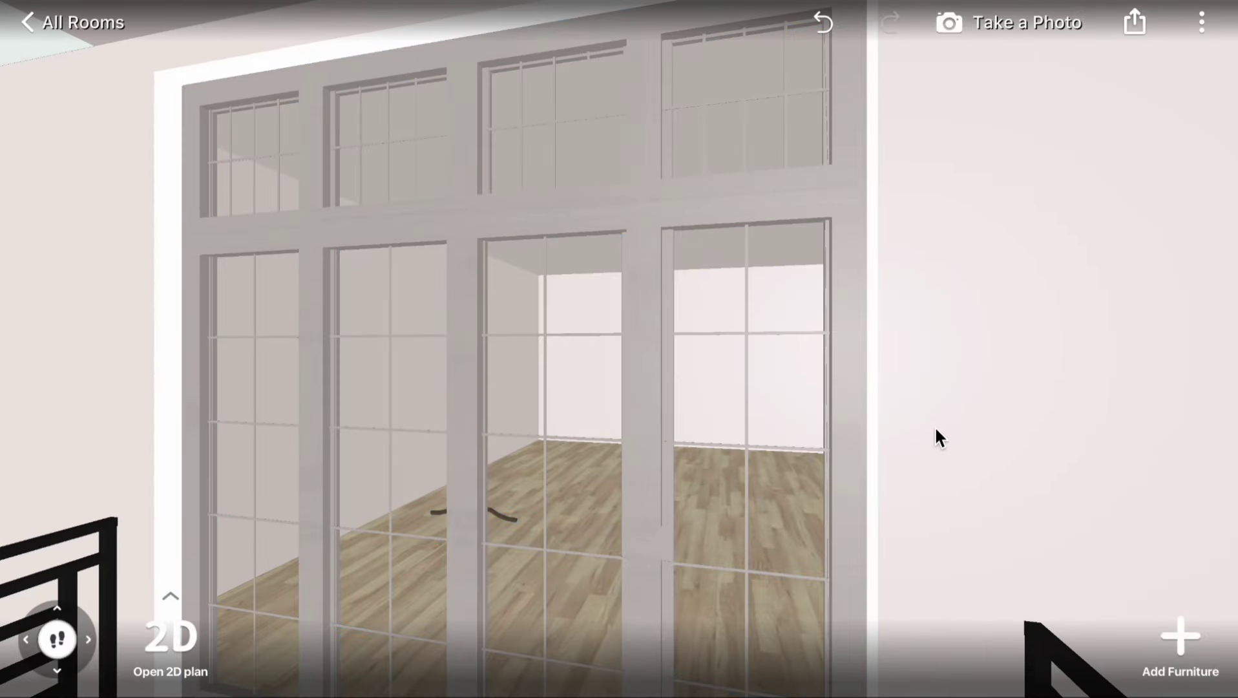
{"action": "left_click", "coordinate": [934, 438]}
{"action": "left_click_drag", "start_coordinate": [880, 515], "coordinate": [1116, 127]}
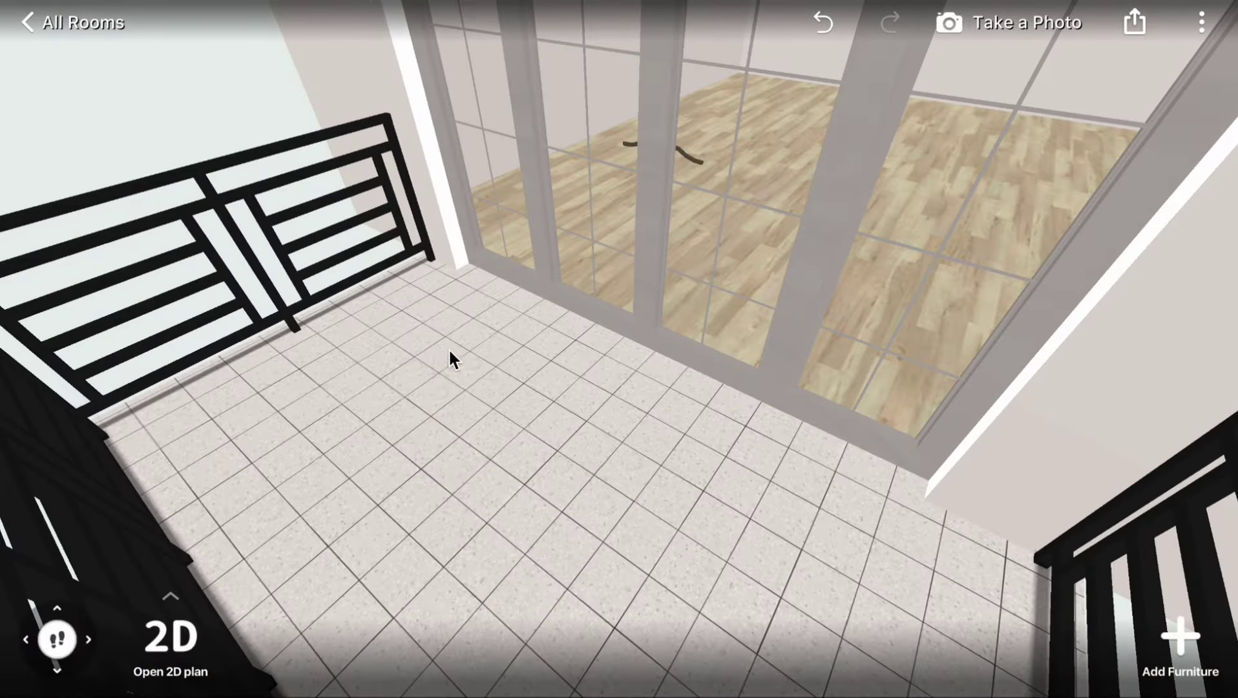
{"action": "mouse_move", "coordinate": [449, 347]}
{"action": "left_mouse_down"}
{"action": "mouse_move", "coordinate": [536, 372]}
{"action": "mouse_move", "coordinate": [449, 507]}
{"action": "left_mouse_up"}
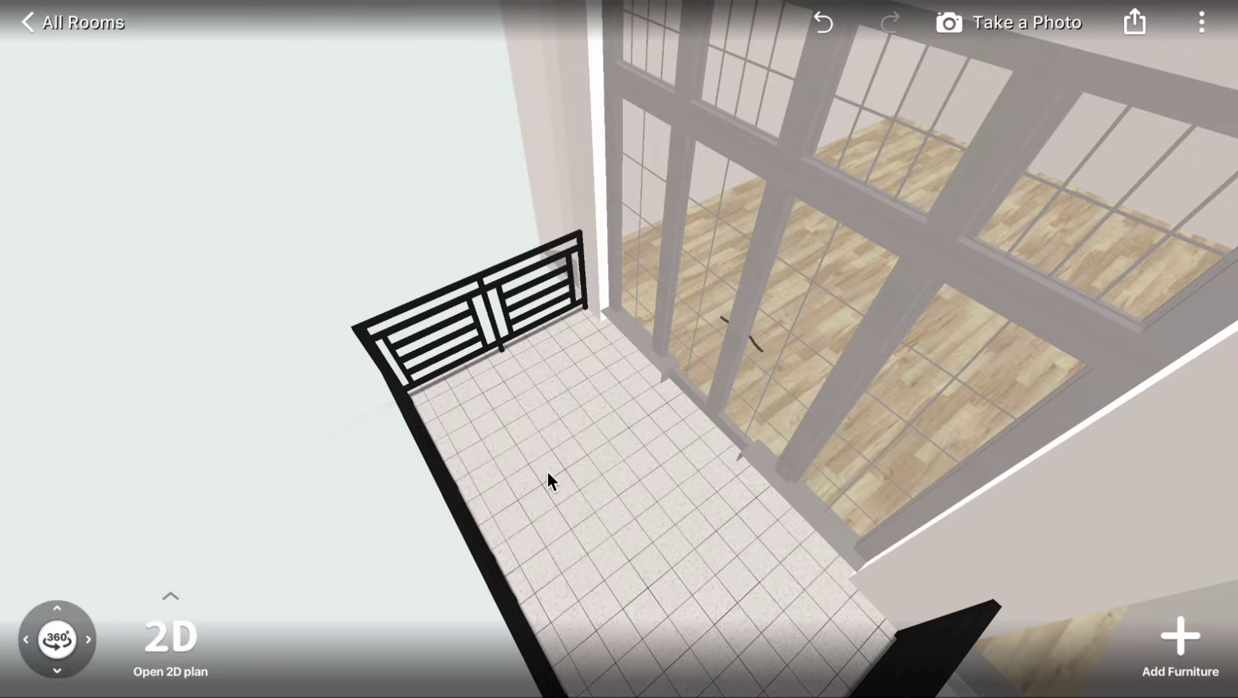
{"action": "mouse_move", "coordinate": [547, 470]}
{"action": "left_mouse_down"}
{"action": "mouse_move", "coordinate": [685, 500]}
{"action": "mouse_move", "coordinate": [378, 500]}
{"action": "mouse_move", "coordinate": [842, 500]}
{"action": "mouse_move", "coordinate": [880, 522]}
{"action": "mouse_move", "coordinate": [470, 458]}
{"action": "mouse_move", "coordinate": [303, 460]}
{"action": "left_mouse_up"}
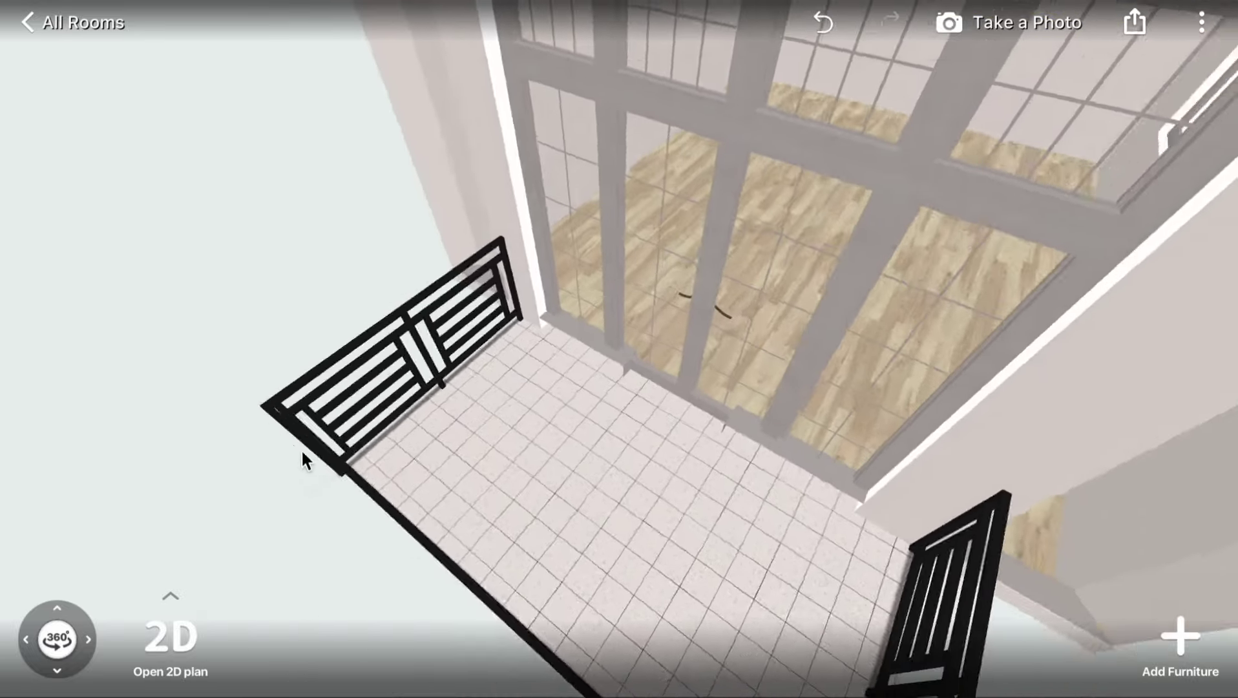
Enter the other room and show its arched-window wall flat in 2D
{"action": "double_click", "coordinate": [230, 480]}
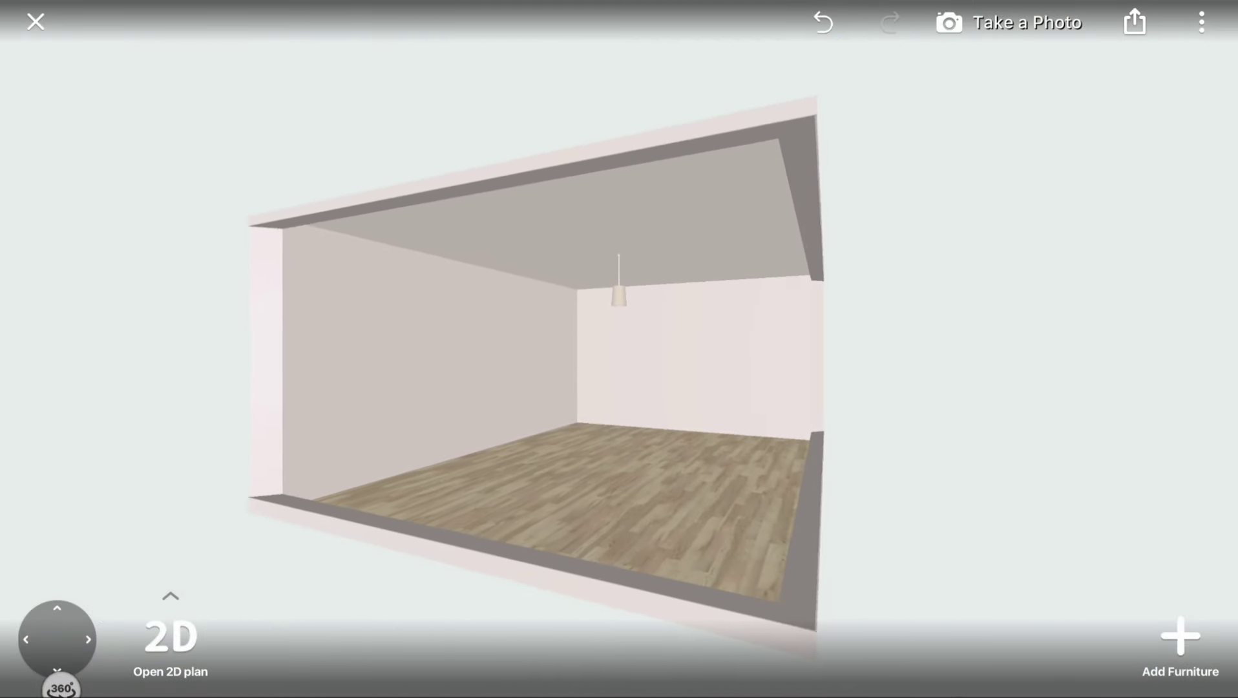
{"action": "left_click", "coordinate": [405, 419]}
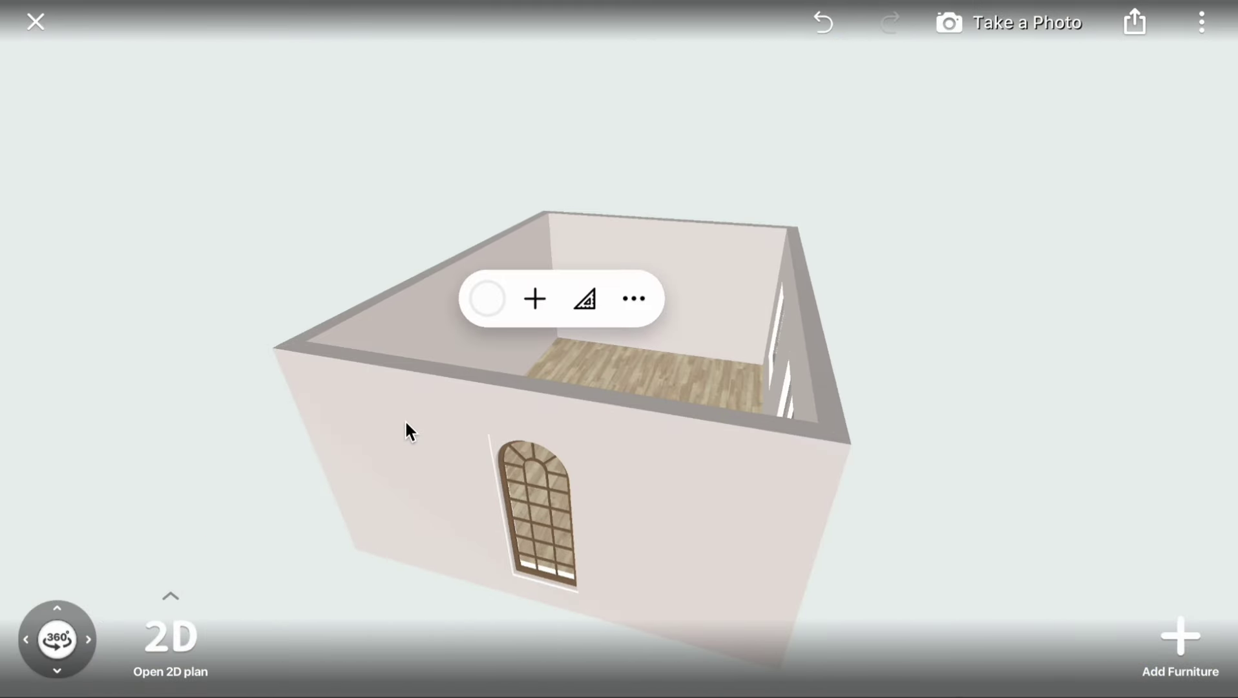
{"action": "left_click", "coordinate": [634, 298]}
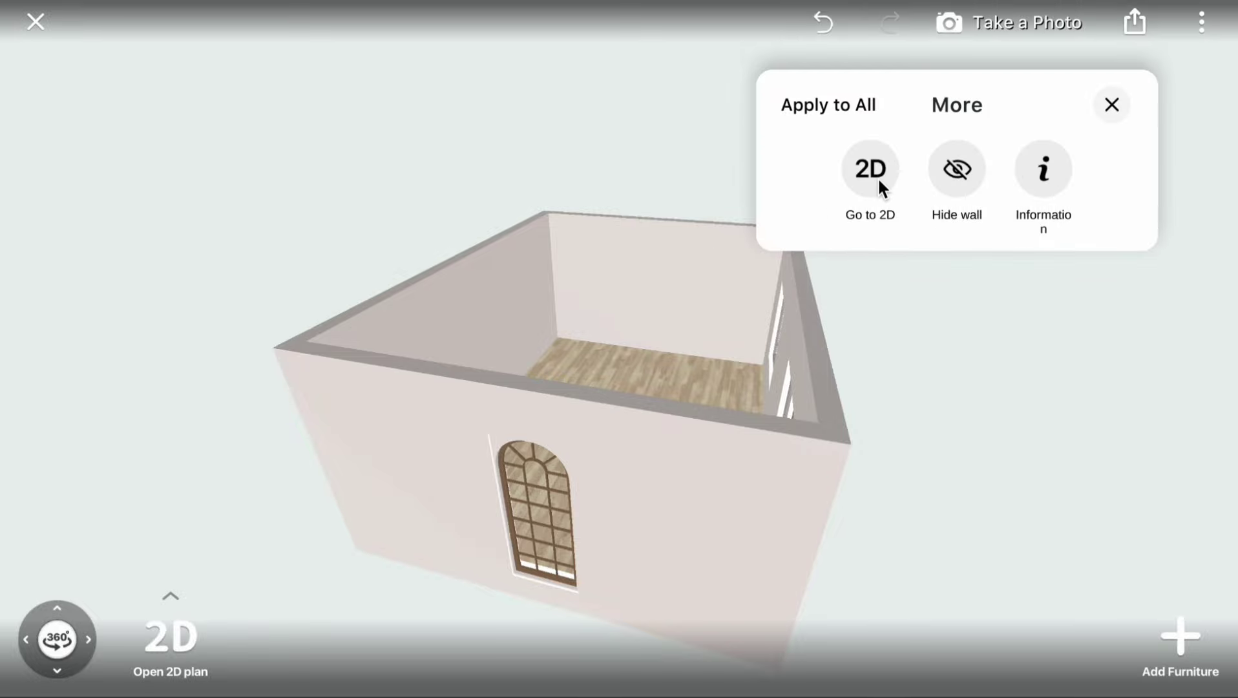
{"action": "left_click", "coordinate": [878, 177]}
Find the railing-style balconies under Other Rooms > Outdoor Space > Terrace & Outdoor > Balcony
{"action": "left_click", "coordinate": [1157, 663]}
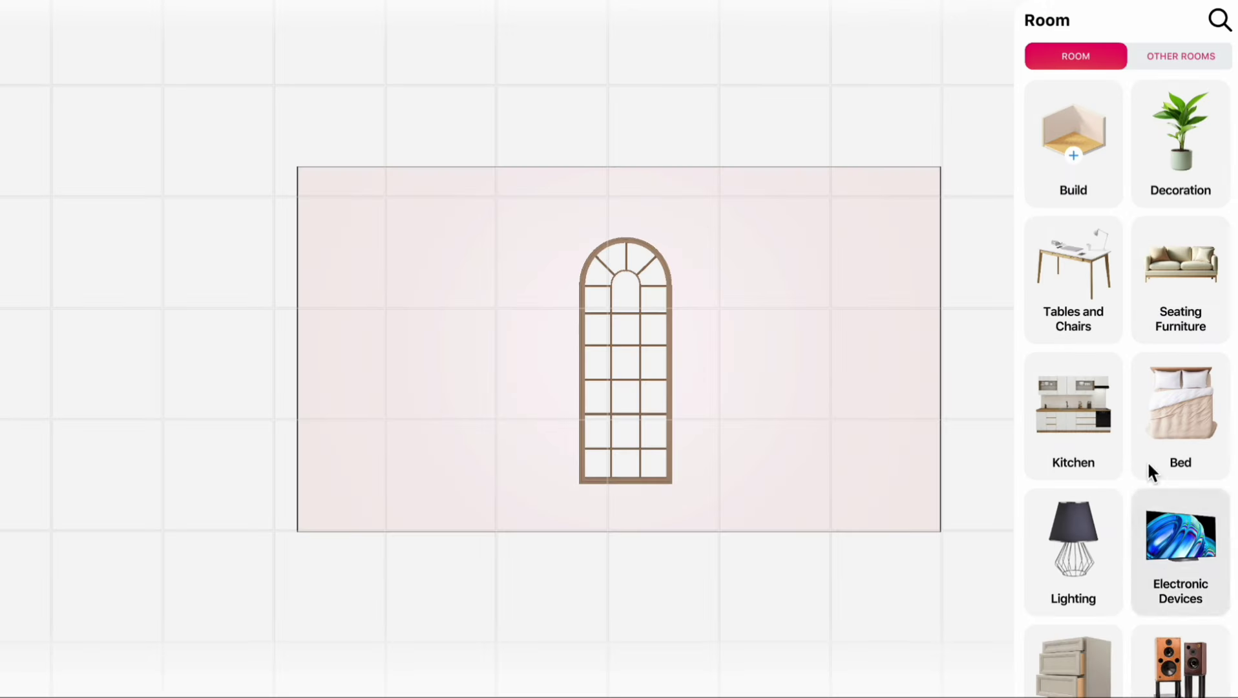
{"action": "left_click", "coordinate": [1178, 56]}
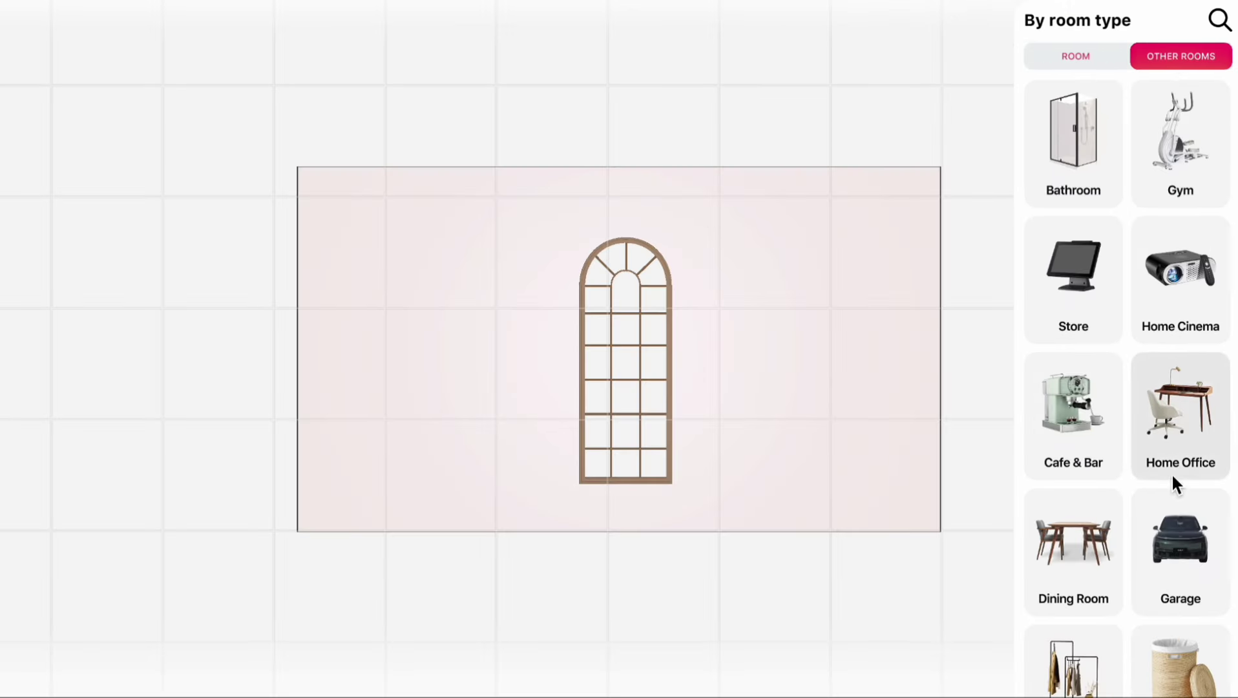
{"action": "scroll", "coordinate": [1172, 472], "scroll_direction": "down", "scroll_amount": 5}
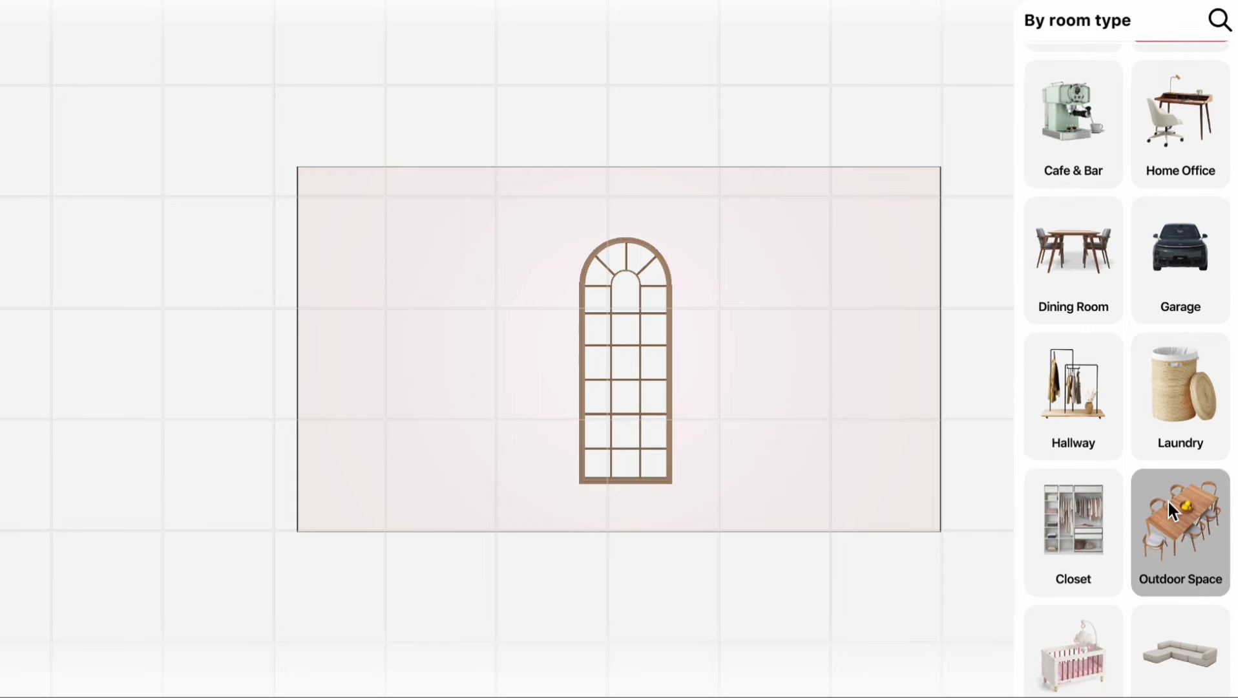
{"action": "left_click", "coordinate": [1168, 508]}
{"action": "left_click", "coordinate": [1065, 355]}
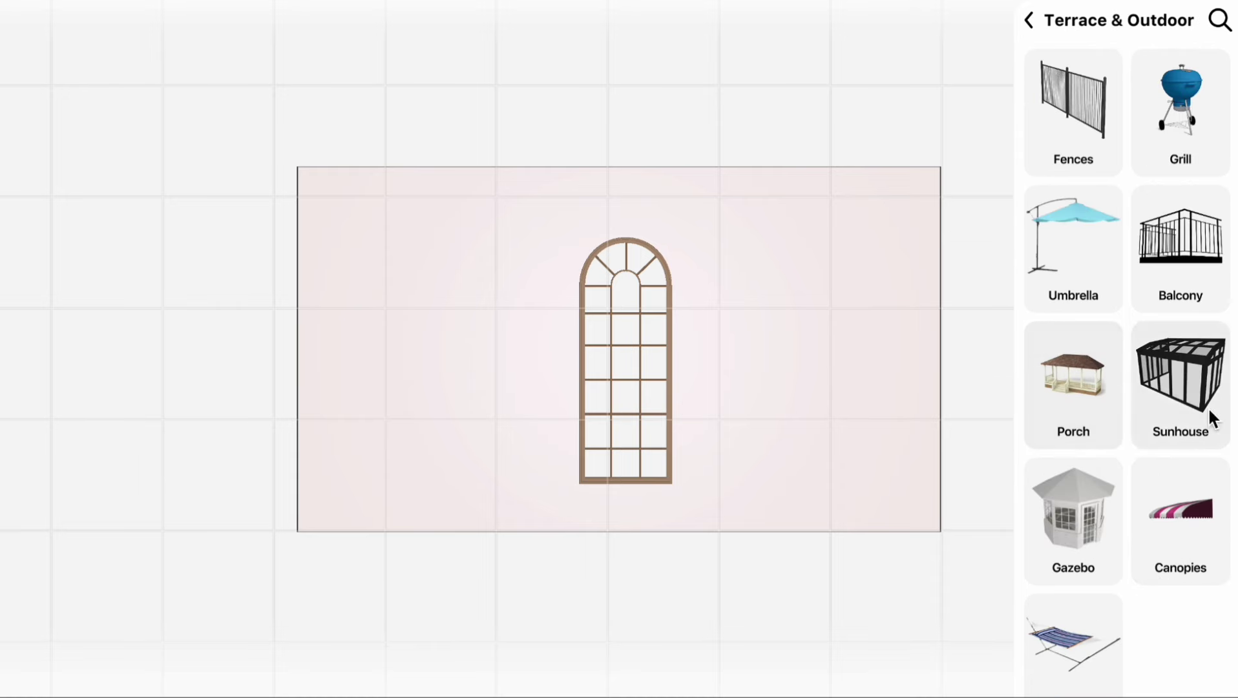
{"action": "left_click", "coordinate": [1166, 226]}
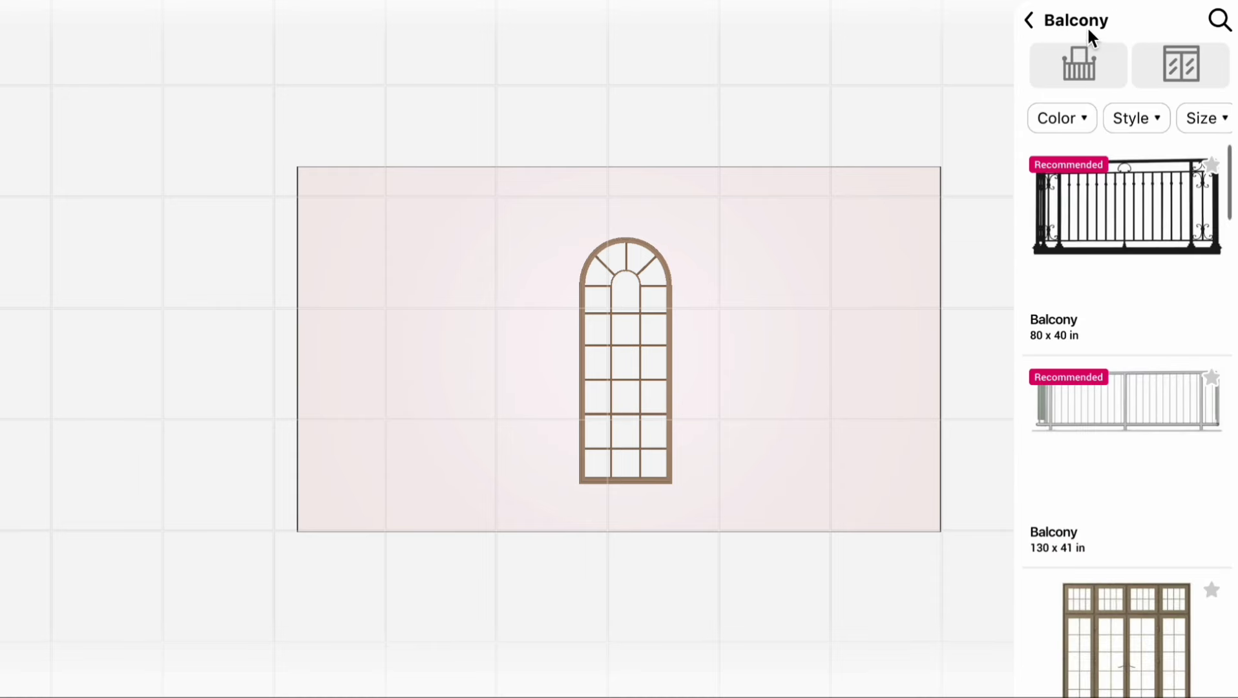
{"action": "left_click", "coordinate": [1083, 61]}
{"action": "scroll", "coordinate": [1118, 400], "scroll_direction": "down", "scroll_amount": 2}
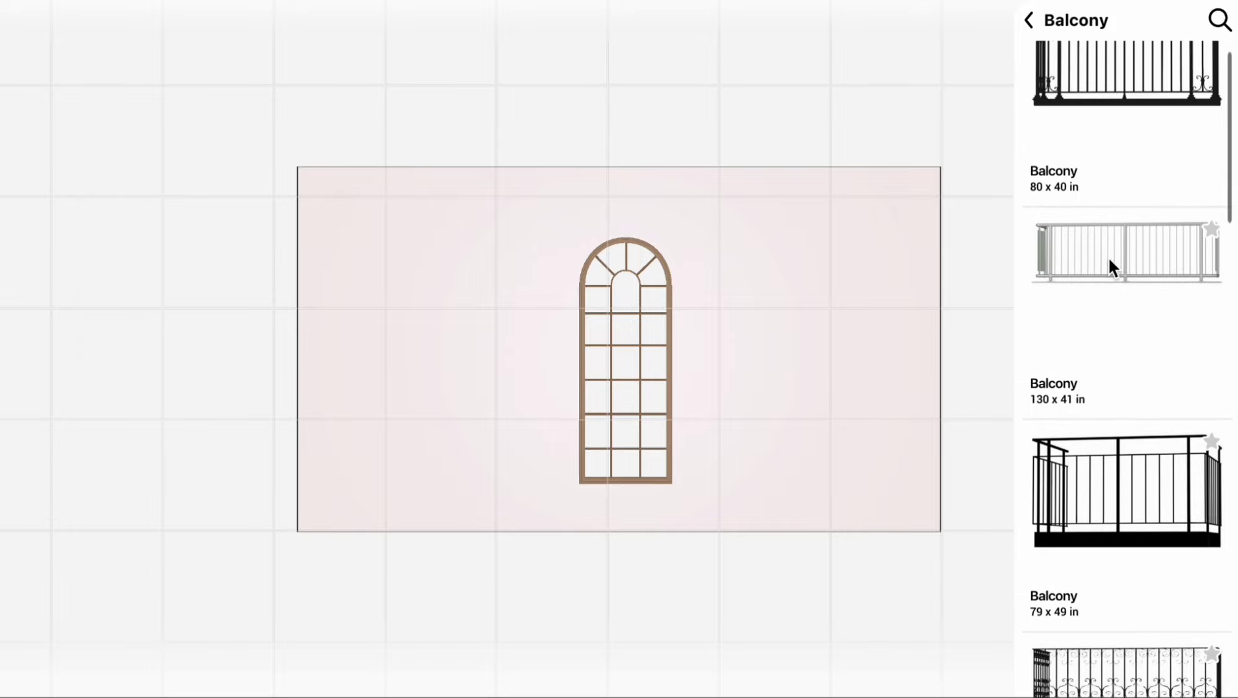
{"action": "scroll", "coordinate": [1114, 256], "scroll_direction": "up", "scroll_amount": 2}
{"action": "mouse_move", "coordinate": [1114, 230]}
{"action": "left_mouse_down"}
{"action": "mouse_move", "coordinate": [774, 364]}
{"action": "mouse_move", "coordinate": [632, 468]}
{"action": "left_mouse_up"}
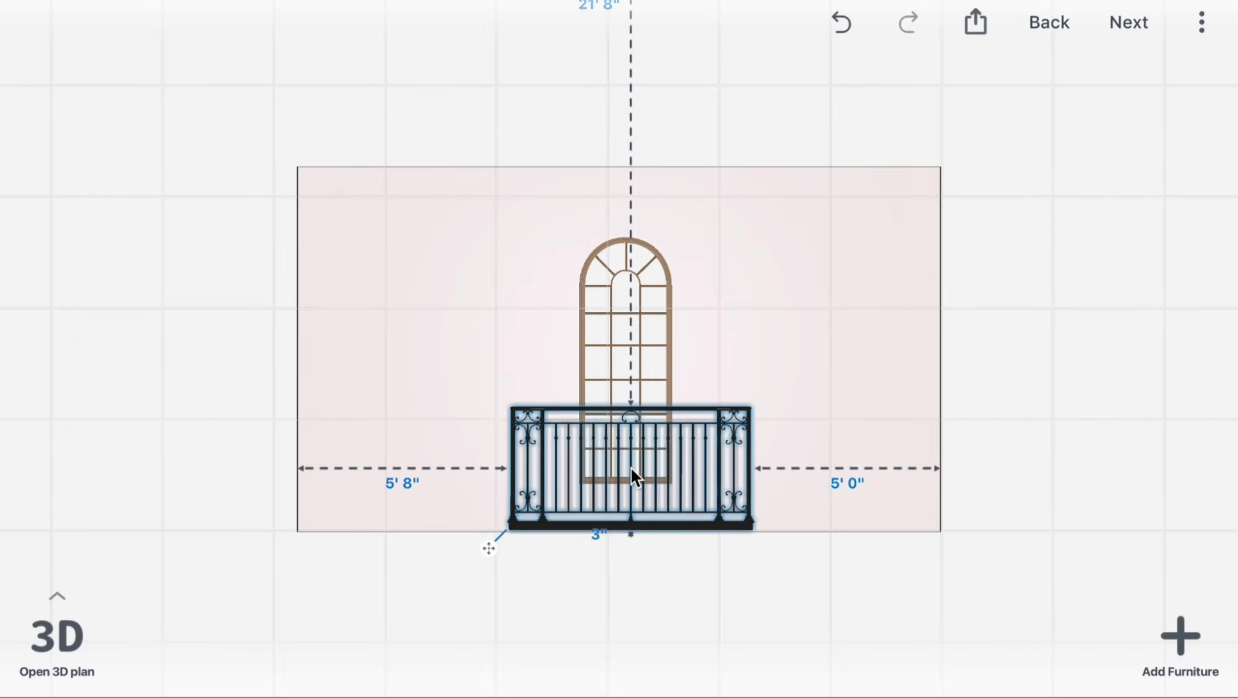
Show the room in 3D, orbiting until the balcony under the arched window faces front
{"action": "left_click", "coordinate": [51, 669]}
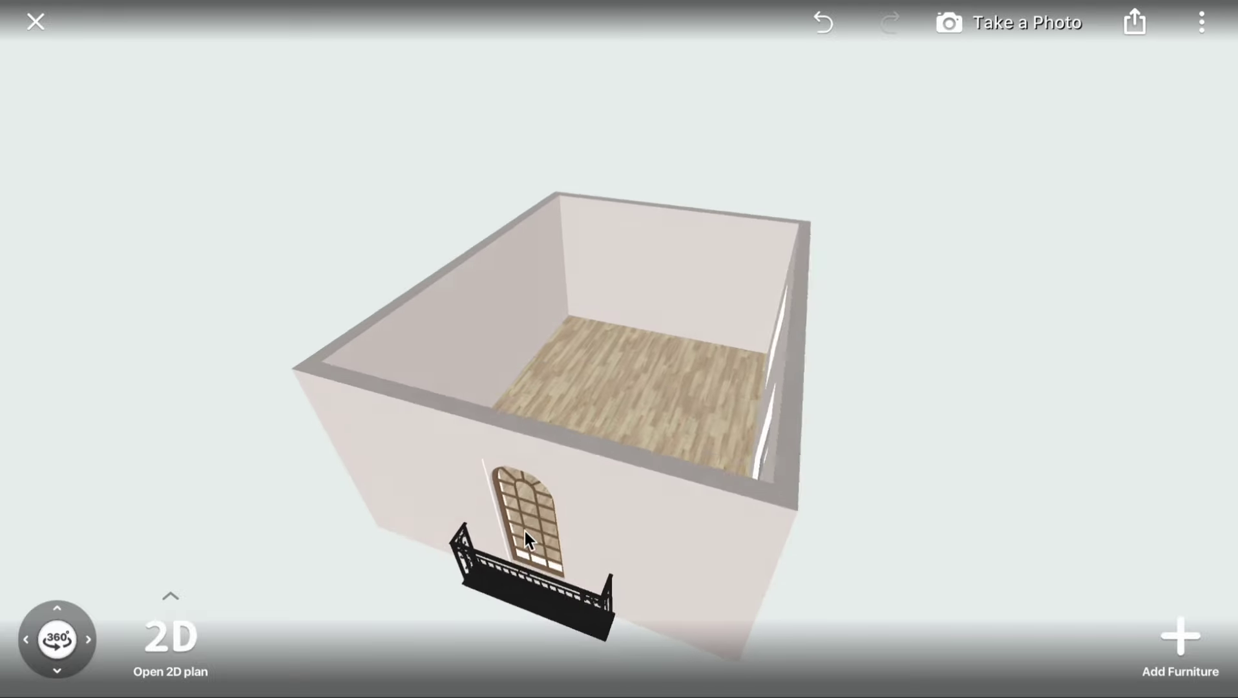
{"action": "mouse_move", "coordinate": [539, 531]}
{"action": "left_mouse_down"}
{"action": "mouse_move", "coordinate": [681, 522]}
{"action": "mouse_move", "coordinate": [420, 489]}
{"action": "mouse_move", "coordinate": [193, 547]}
{"action": "left_mouse_up"}
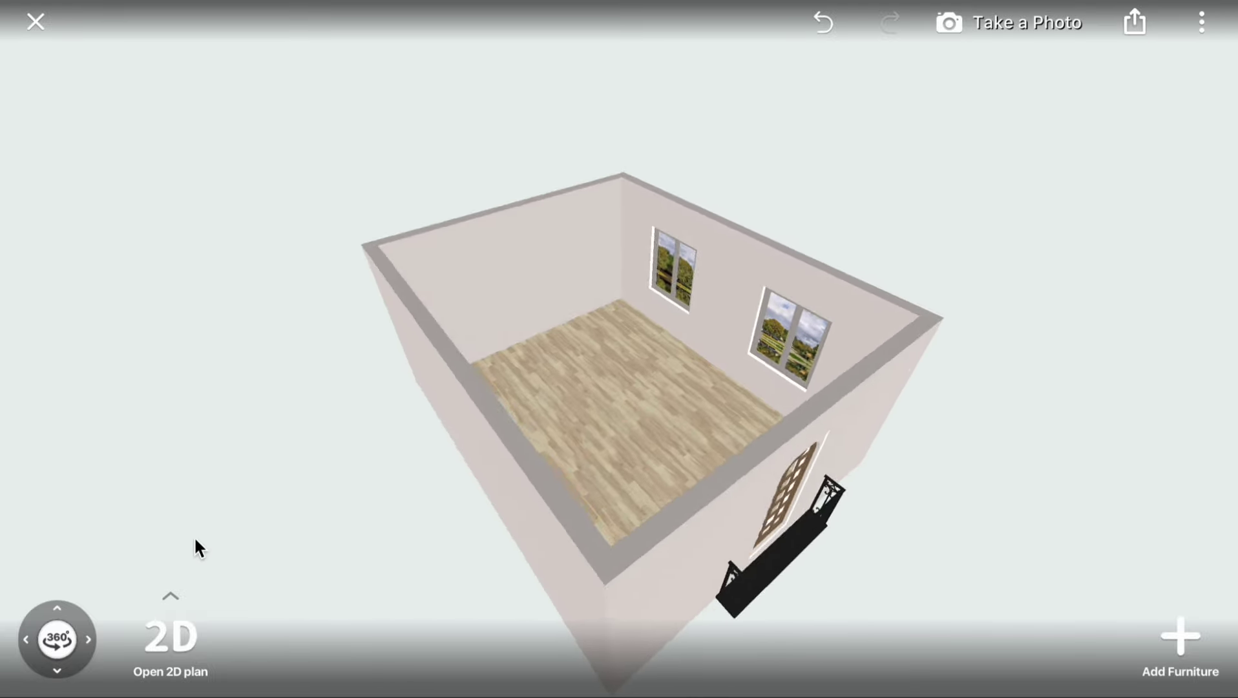
{"action": "mouse_move", "coordinate": [940, 415]}
{"action": "left_mouse_down"}
{"action": "mouse_move", "coordinate": [857, 448]}
{"action": "mouse_move", "coordinate": [893, 502]}
{"action": "mouse_move", "coordinate": [959, 419]}
{"action": "left_mouse_up"}
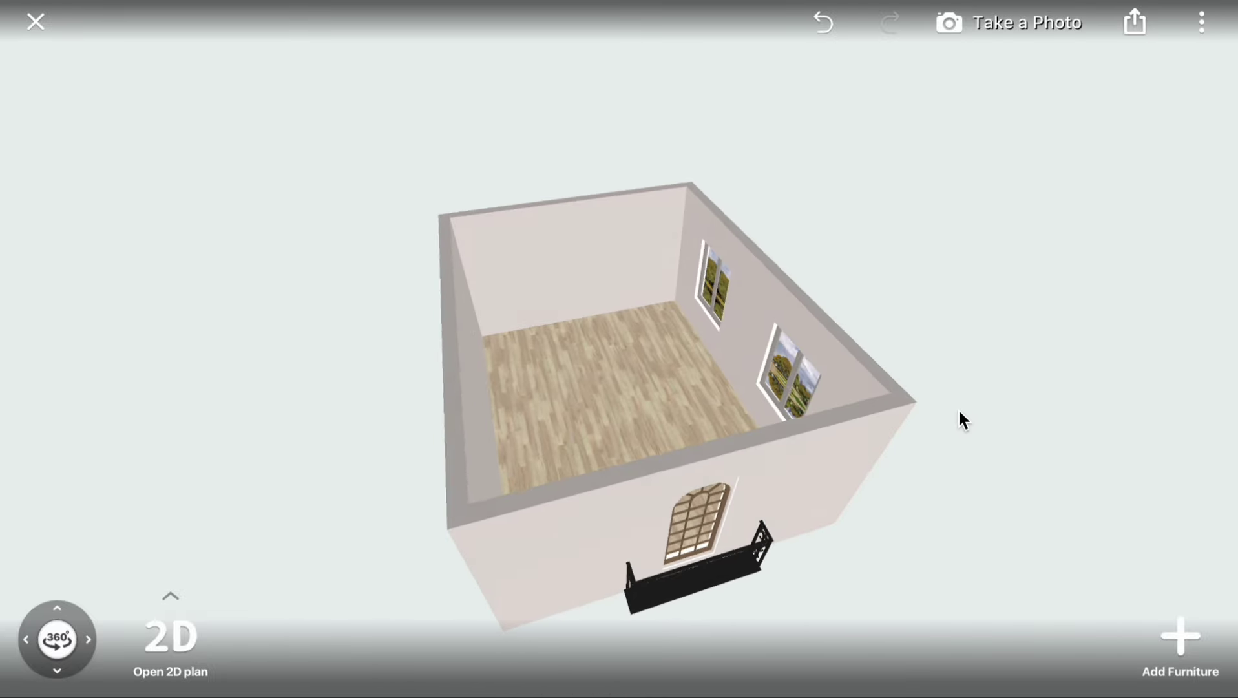
Bring up railing-style replacements for the balcony, trying a stone balustrade and a thin black railing
{"action": "left_click", "coordinate": [746, 585]}
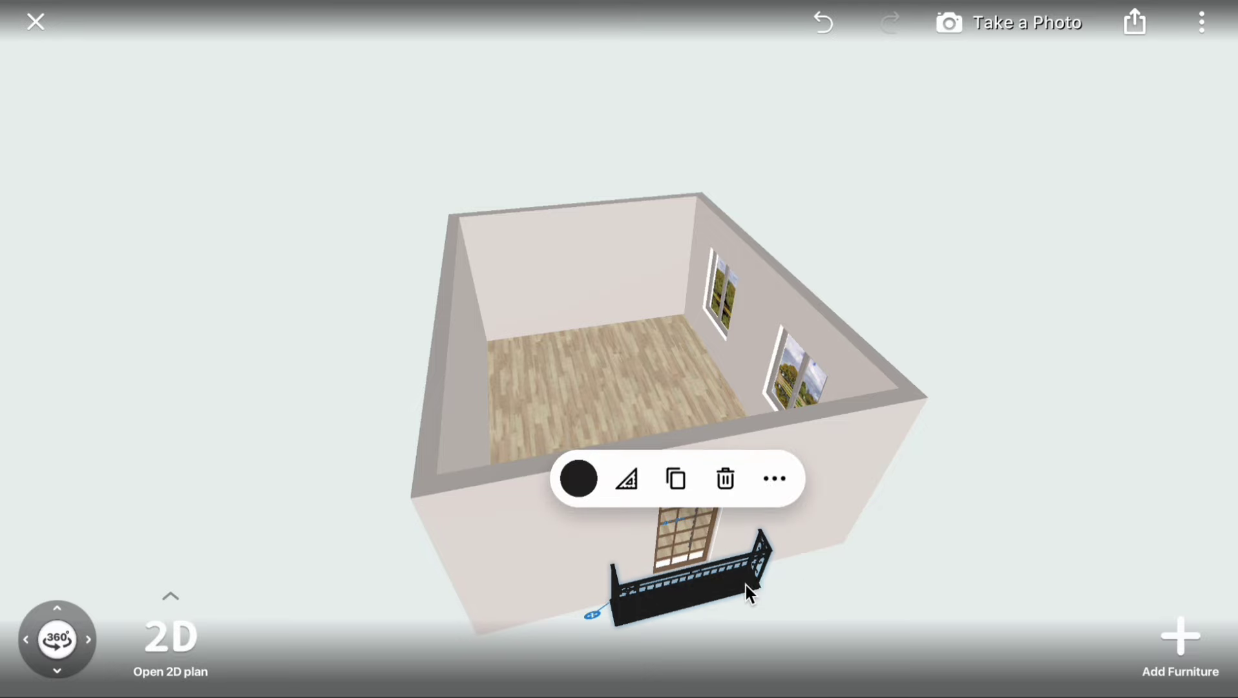
{"action": "left_click", "coordinate": [775, 478]}
{"action": "left_click", "coordinate": [836, 158]}
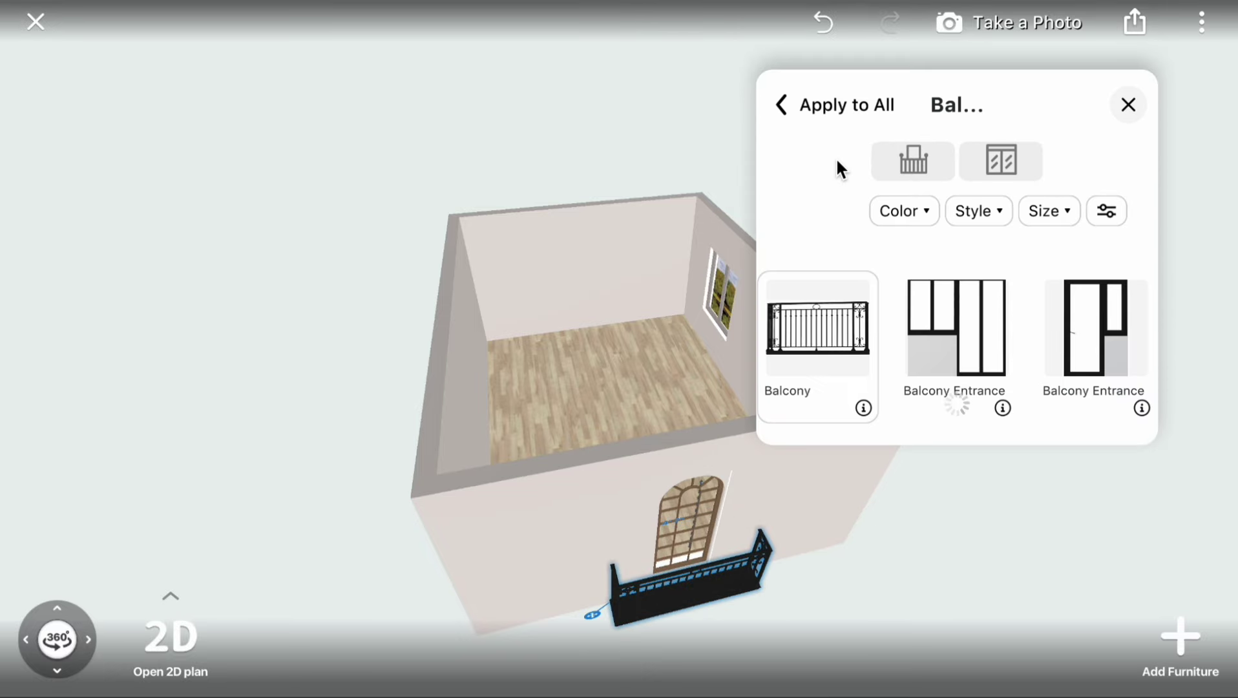
{"action": "left_click", "coordinate": [917, 160]}
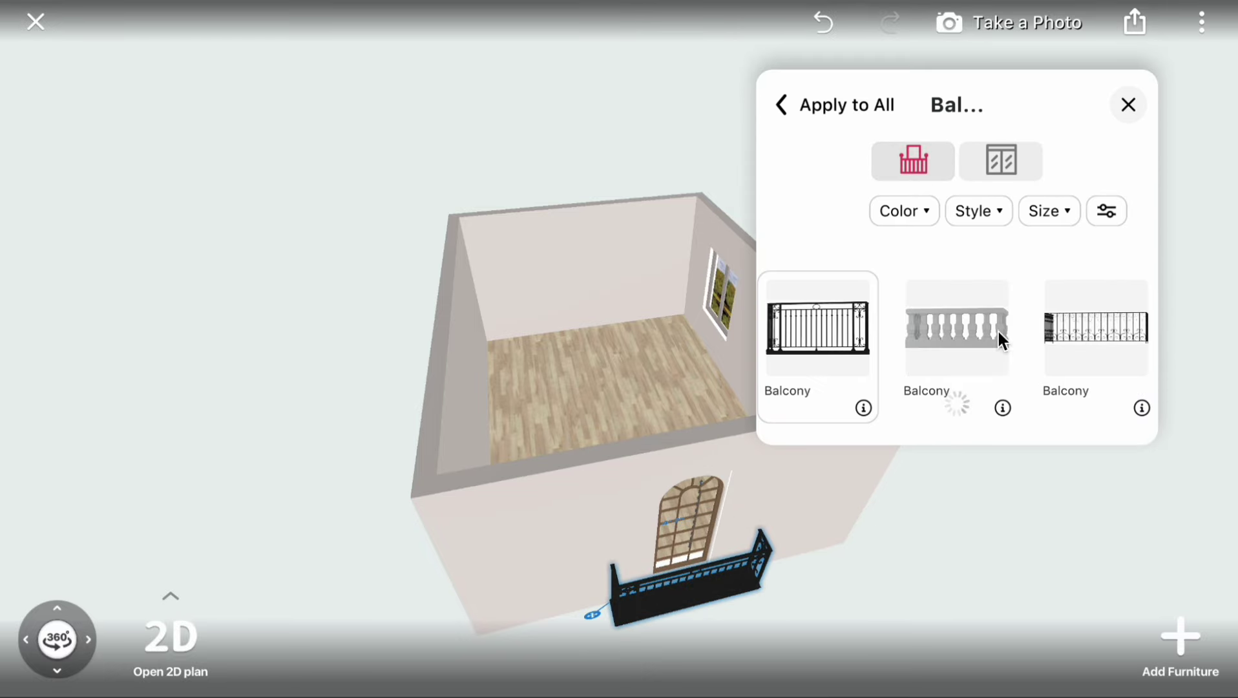
{"action": "left_click", "coordinate": [966, 329]}
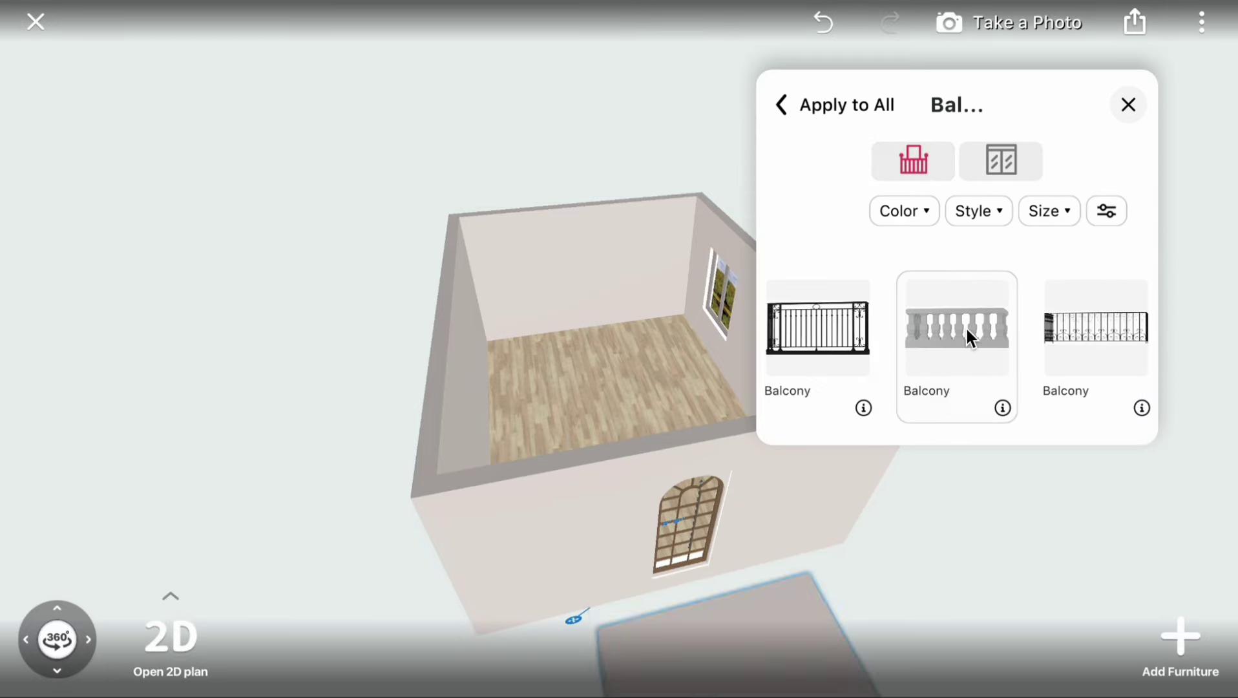
{"action": "left_click", "coordinate": [1067, 345]}
{"action": "left_click_drag", "start_coordinate": [1067, 345], "coordinate": [802, 302]}
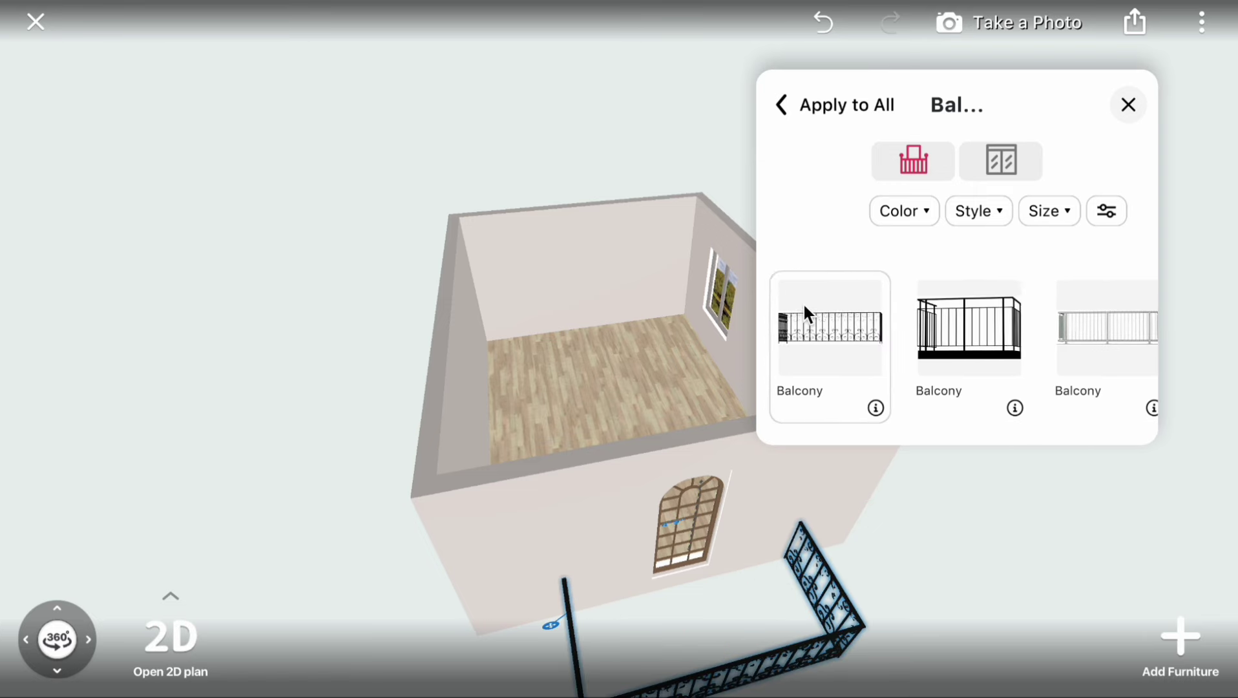
Try the framed and curved balconies, settle on the light grey railing, and orbit to review
{"action": "left_click", "coordinate": [890, 311]}
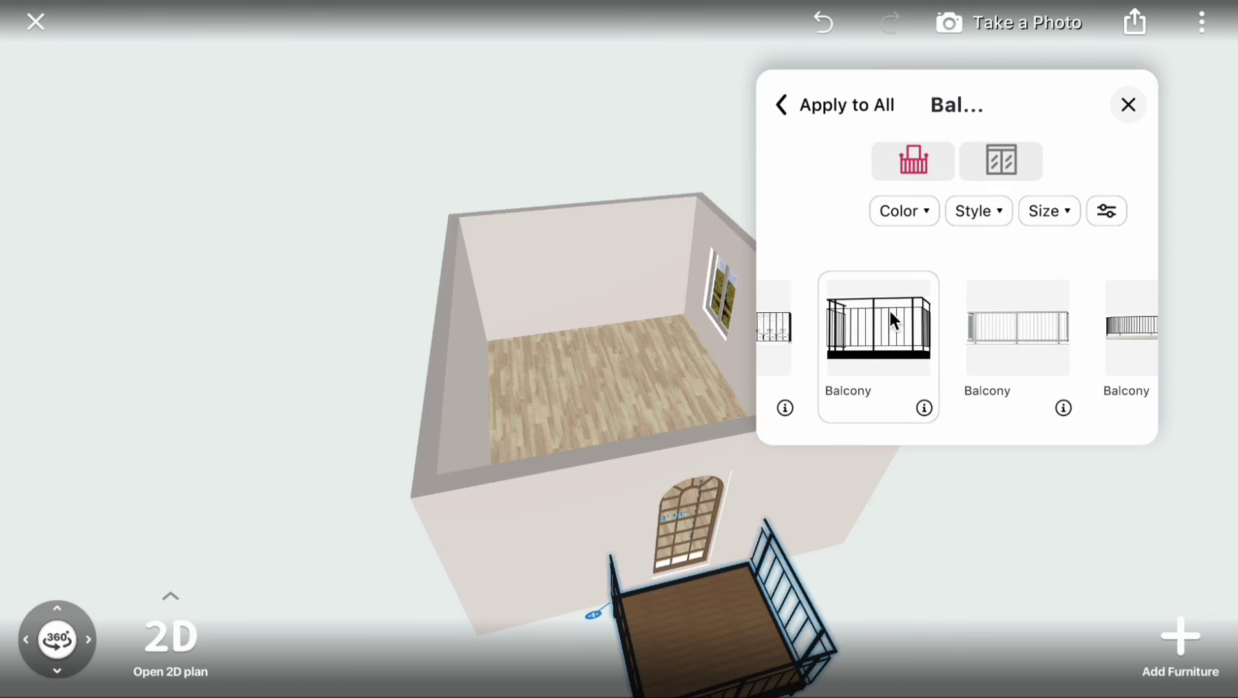
{"action": "left_click", "coordinate": [1011, 364]}
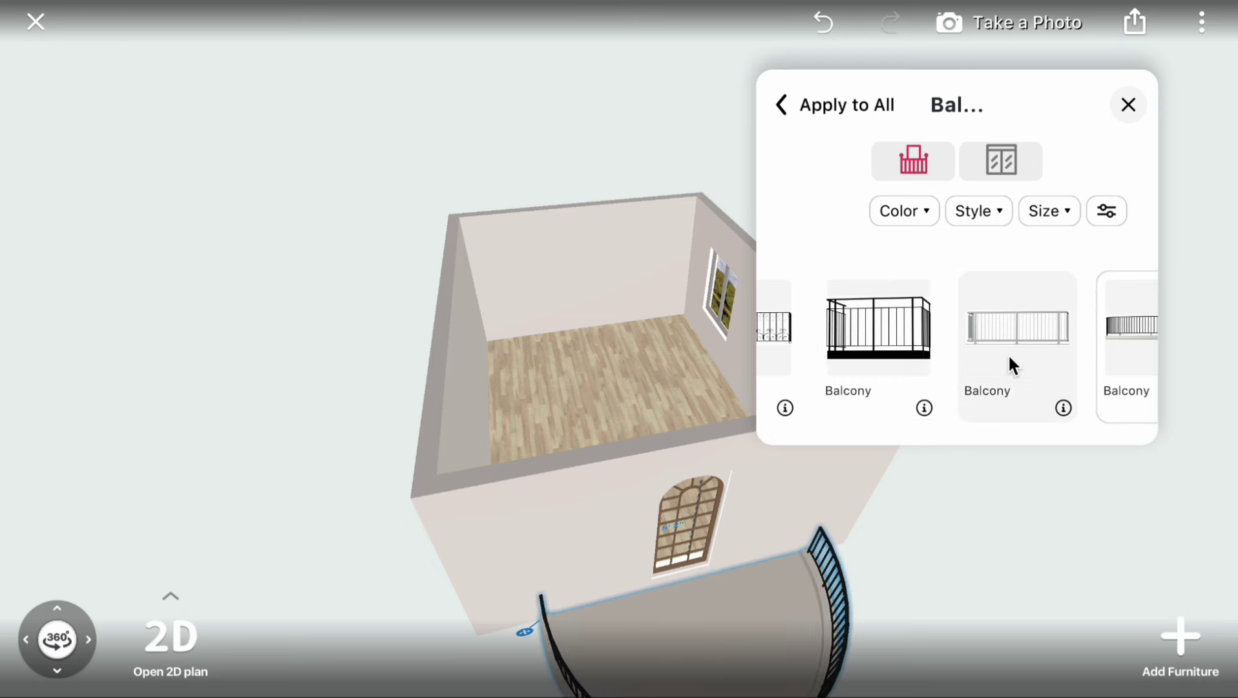
{"action": "left_click", "coordinate": [1008, 365]}
{"action": "left_click_drag", "start_coordinate": [1067, 342], "coordinate": [840, 324]}
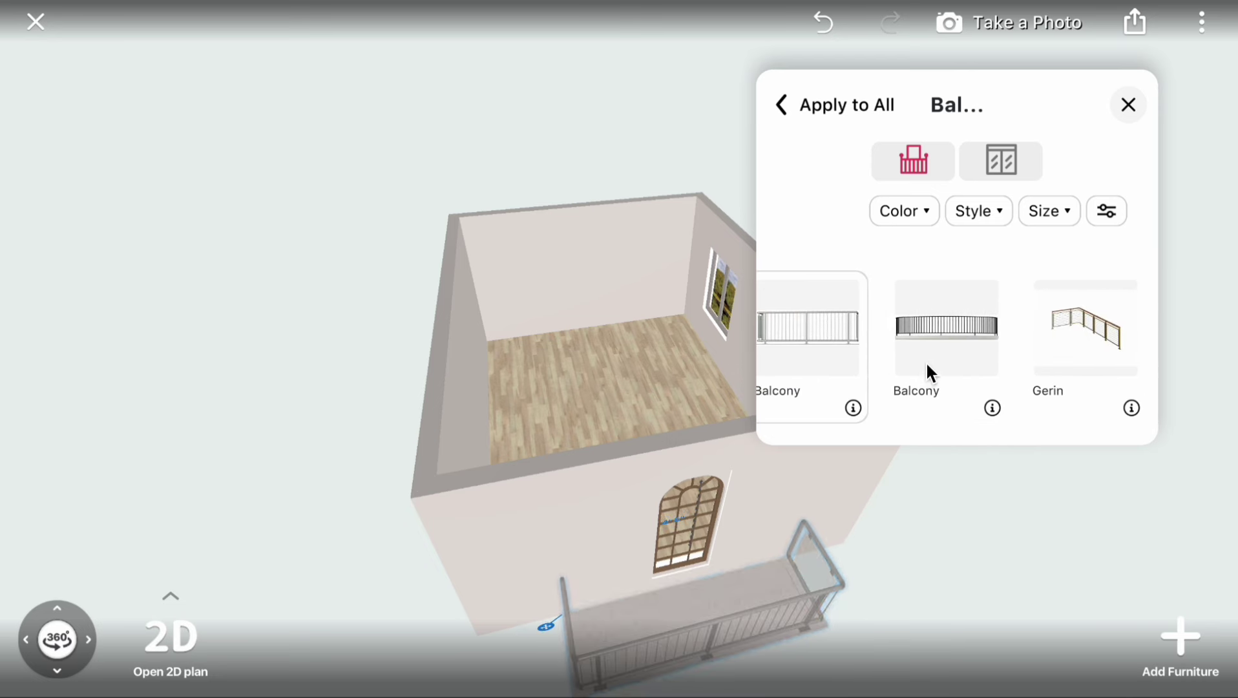
{"action": "left_click", "coordinate": [901, 540]}
{"action": "mouse_move", "coordinate": [927, 538]}
{"action": "left_mouse_down"}
{"action": "mouse_move", "coordinate": [670, 544]}
{"action": "mouse_move", "coordinate": [697, 463]}
{"action": "mouse_move", "coordinate": [759, 604]}
{"action": "mouse_move", "coordinate": [865, 635]}
{"action": "mouse_move", "coordinate": [890, 619]}
{"action": "mouse_move", "coordinate": [633, 563]}
{"action": "mouse_move", "coordinate": [721, 595]}
{"action": "mouse_move", "coordinate": [746, 631]}
{"action": "left_mouse_up"}
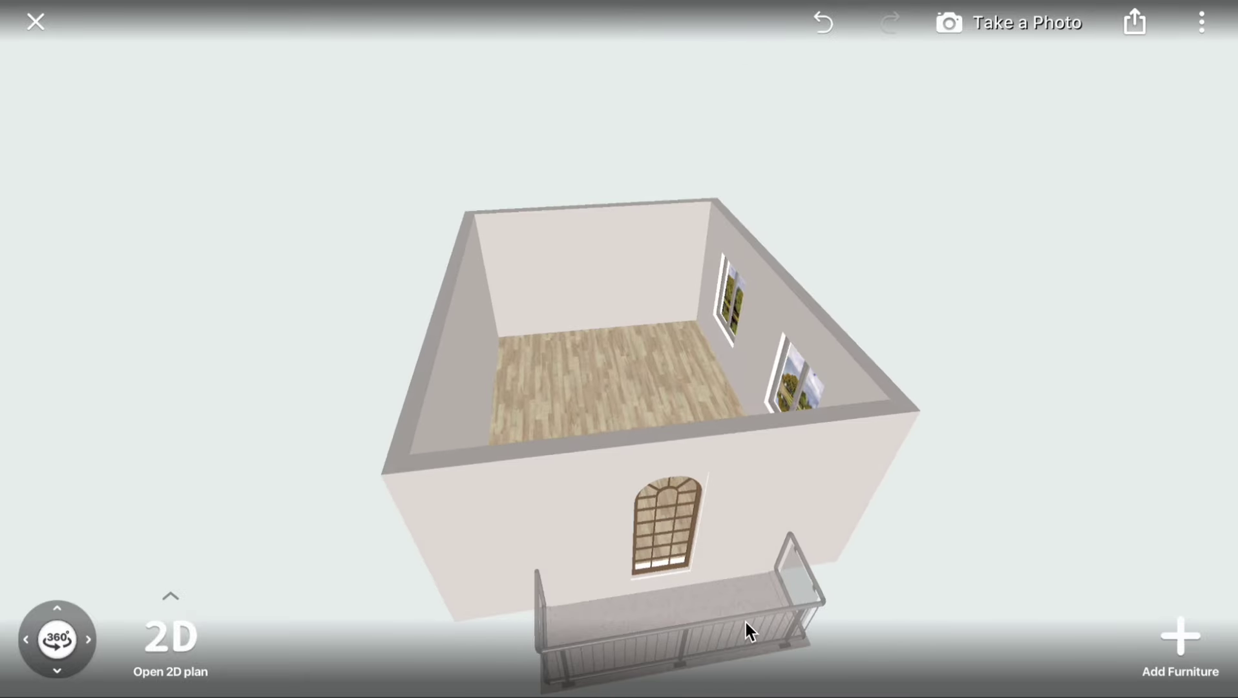